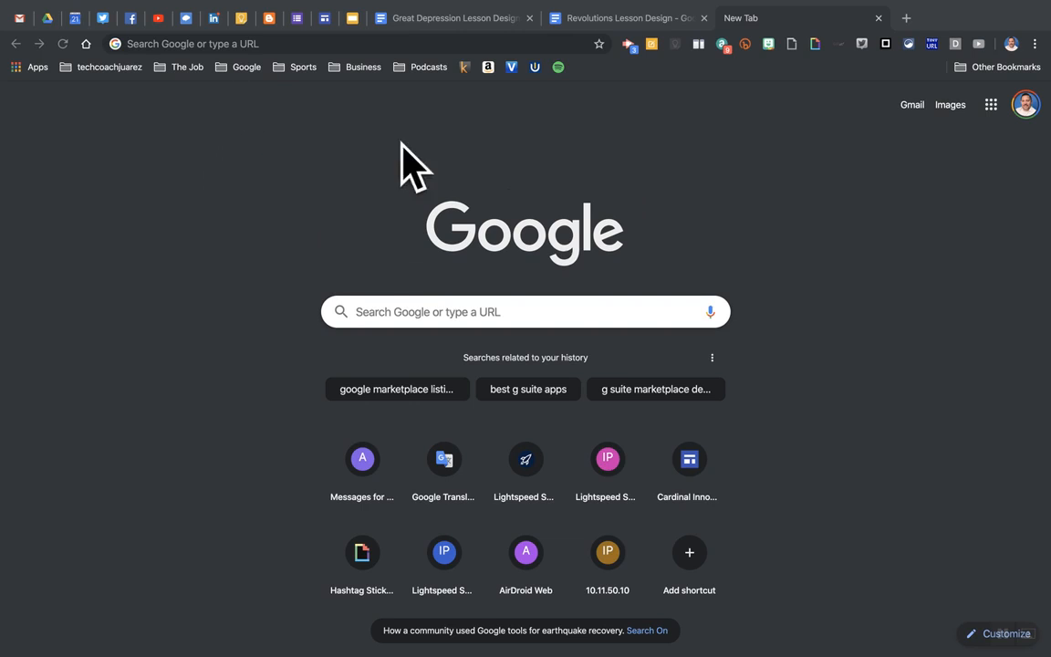
- Open Google Keep at keep.google.com and dismiss the browser notification
{"action": "left_click", "coordinate": [991, 104]}
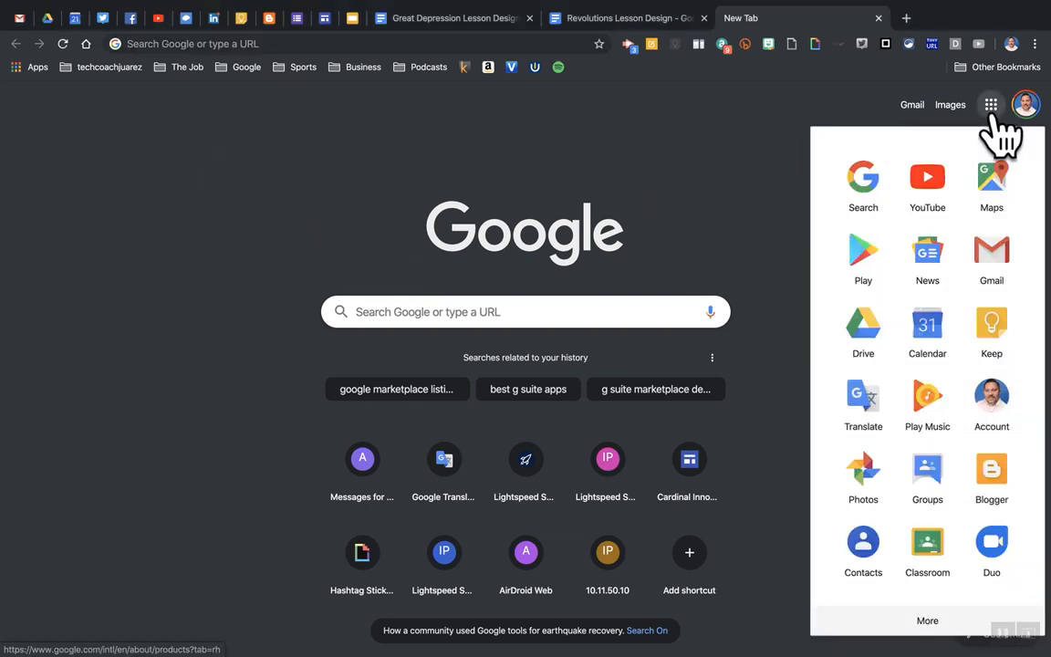
{"action": "left_click", "coordinate": [449, 43]}
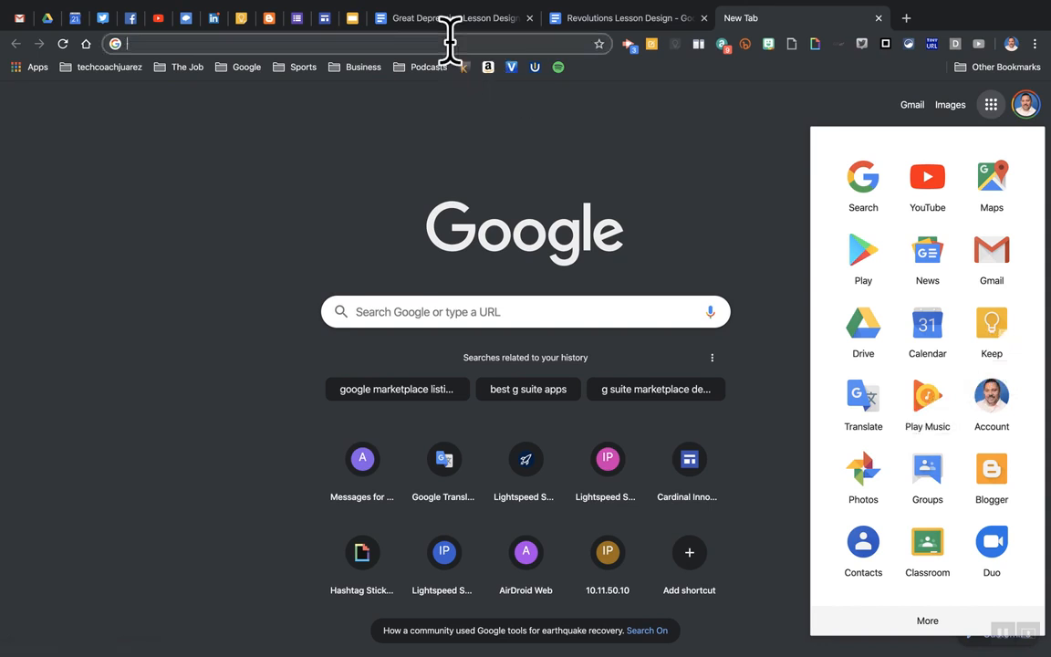
{"action": "type", "text": "keep."}
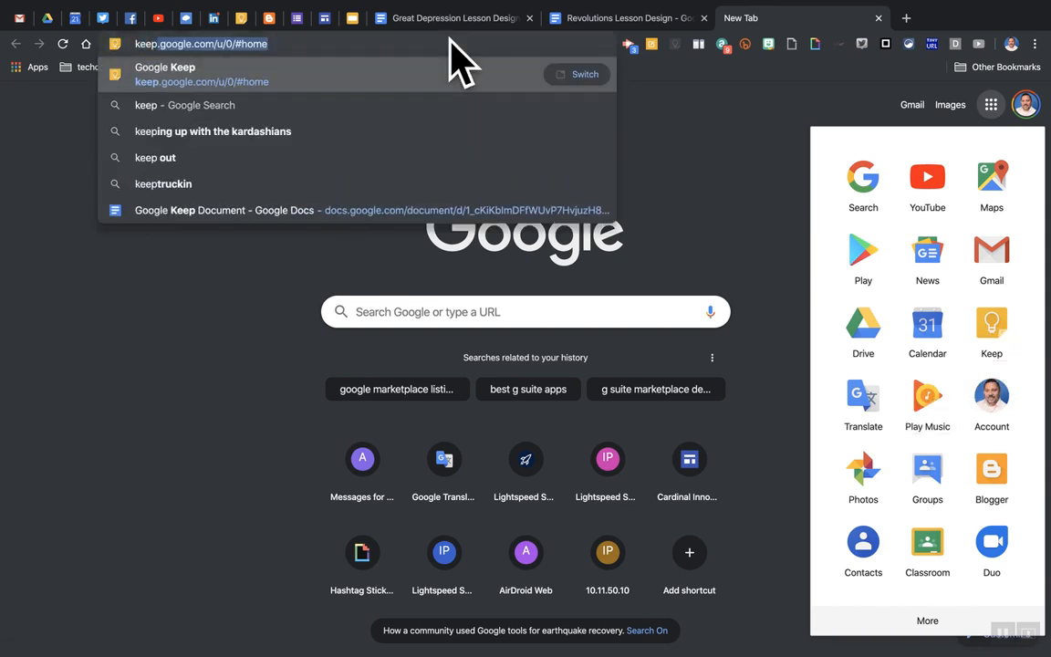
{"action": "type", "text": "go"}
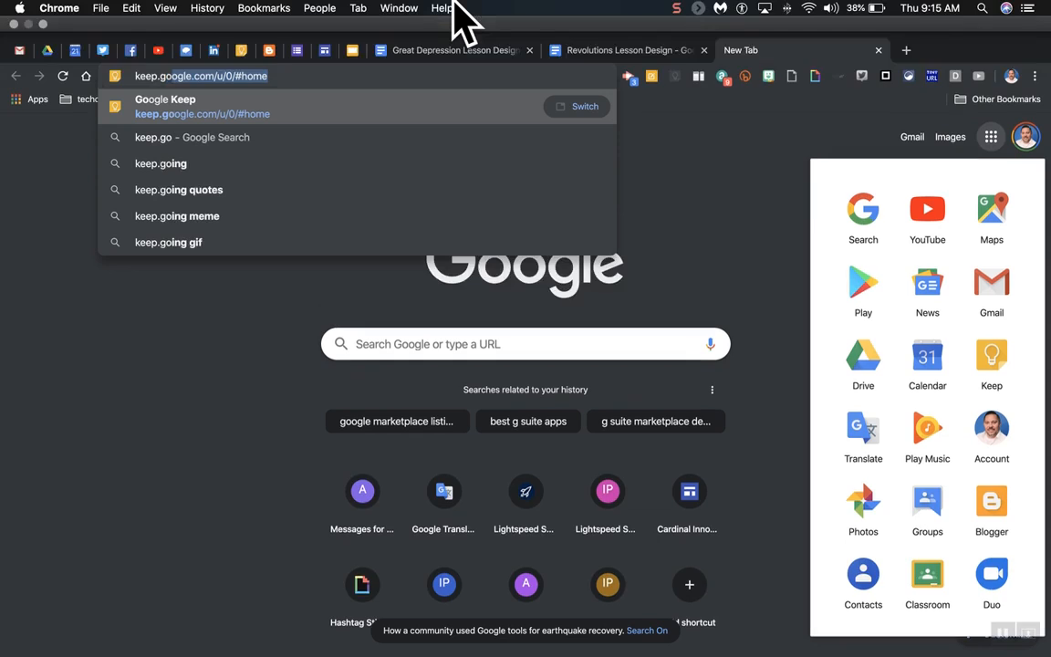
{"action": "type", "text": "ogle.com"}
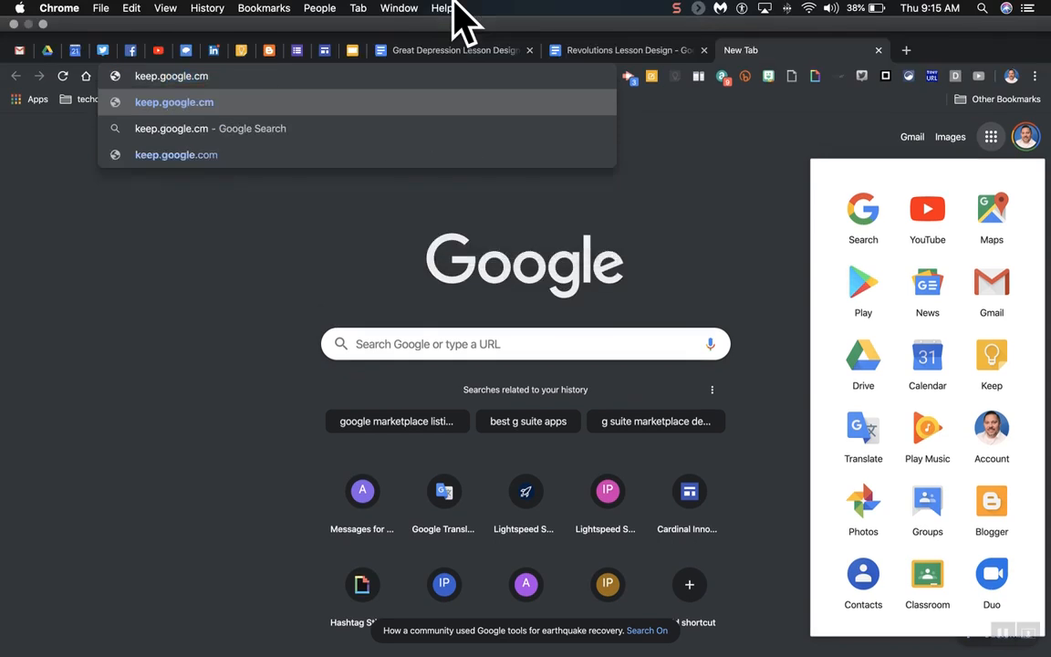
{"action": "key", "text": "Return"}
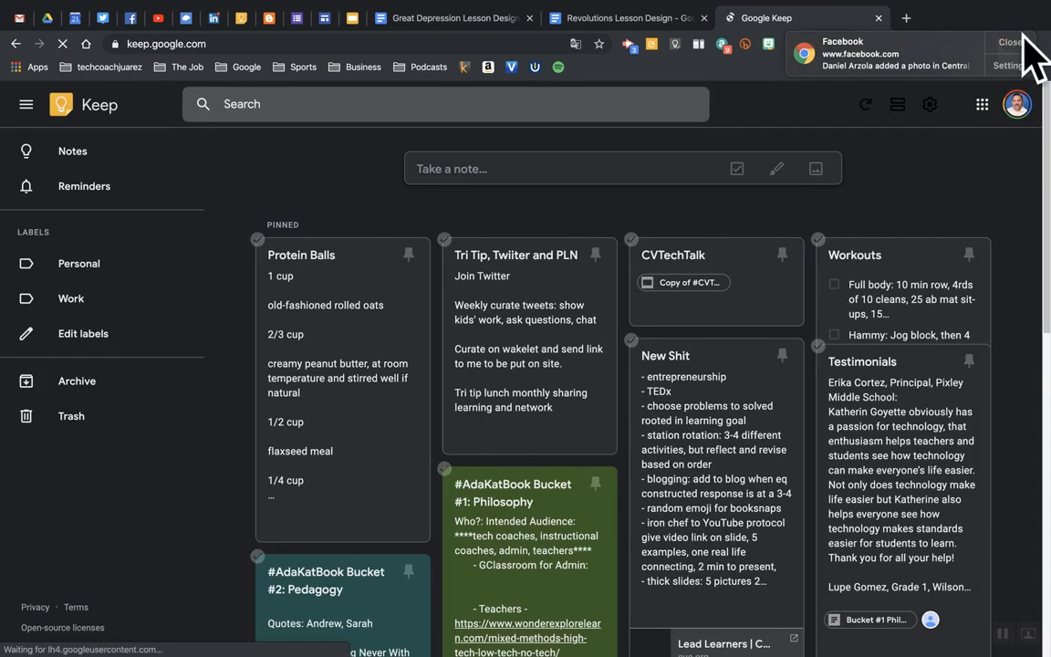
{"action": "left_click", "coordinate": [1005, 42]}
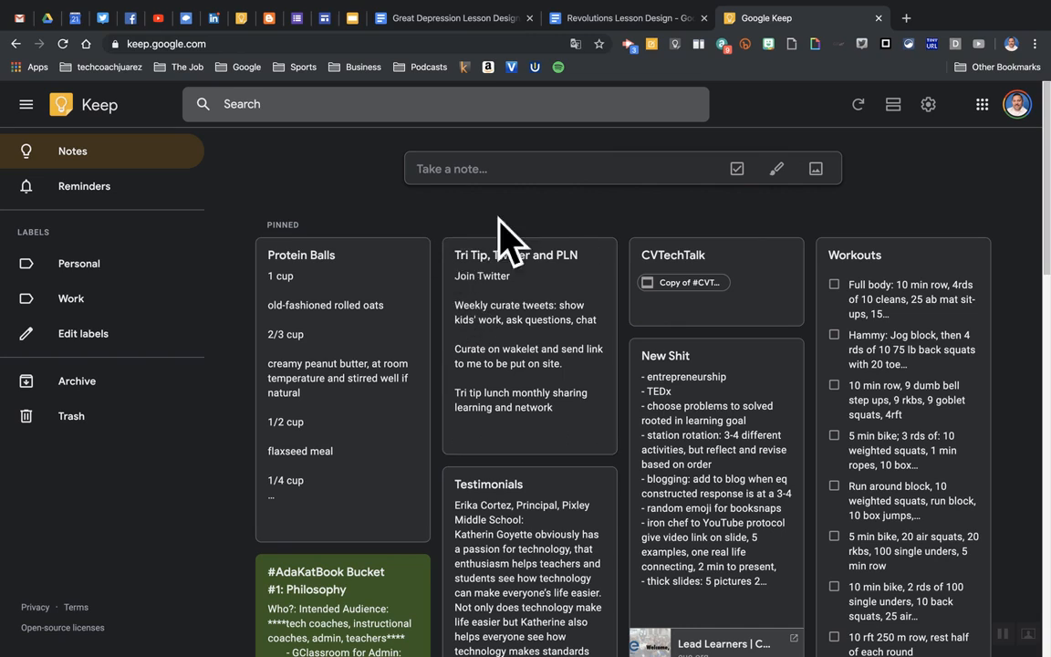
- Create a new note titled "Groceries" and turn its body into a checkbox list
{"action": "left_click", "coordinate": [450, 169]}
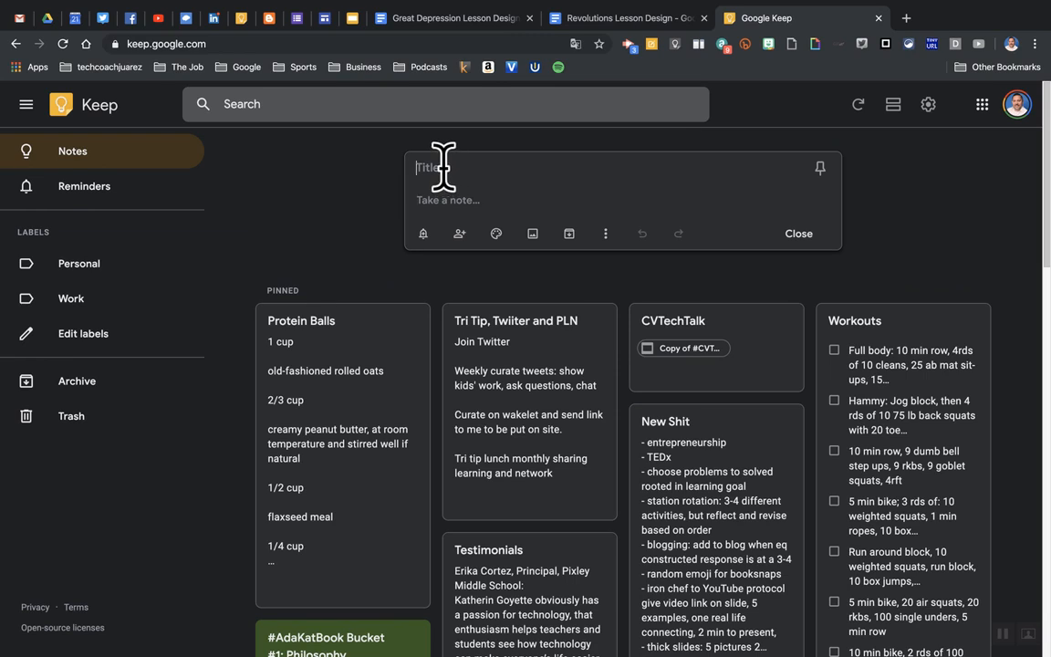
{"action": "type", "text": "Groceries"}
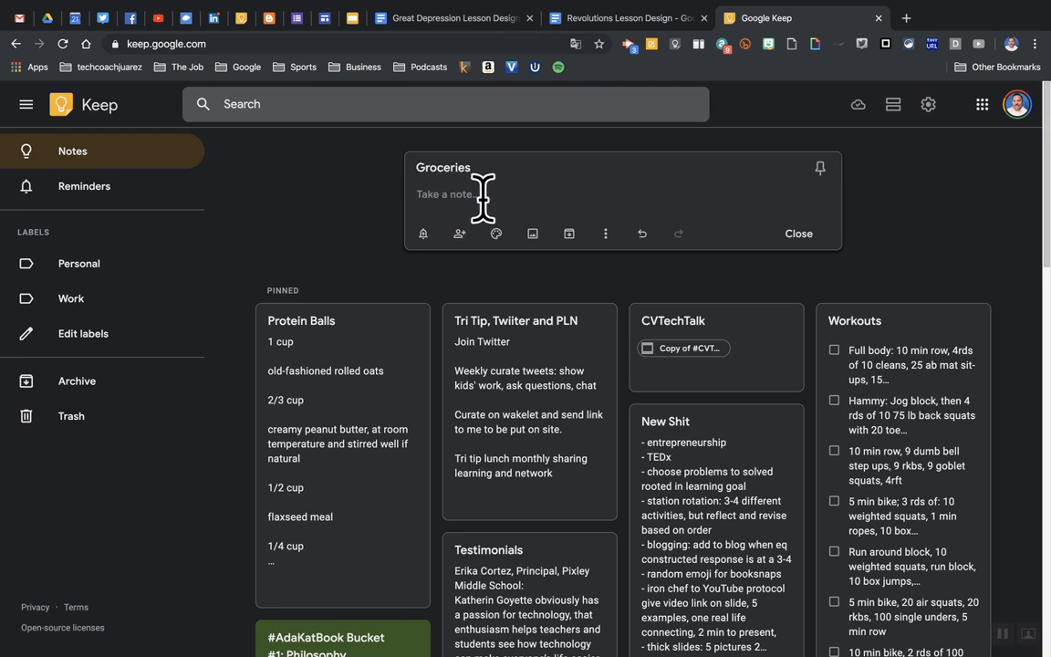
{"action": "left_click", "coordinate": [605, 233]}
{"action": "left_click", "coordinate": [630, 350]}
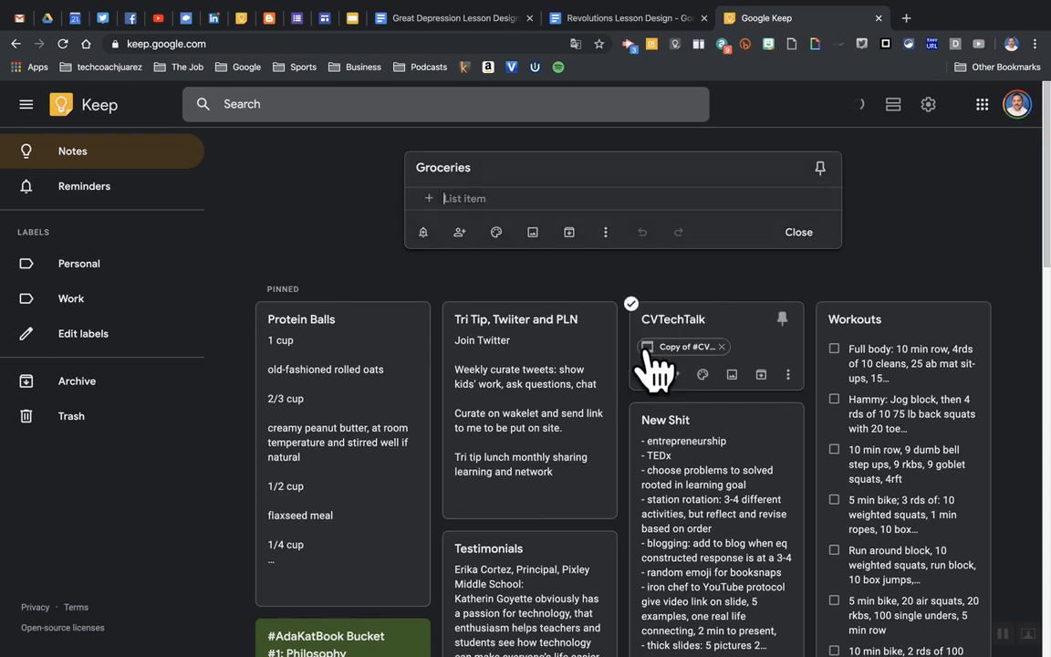
- Add the checklist items milk, bread, vegetables and meat to the Groceries note
{"action": "left_click", "coordinate": [470, 198]}
{"action": "type", "text": "milk"}
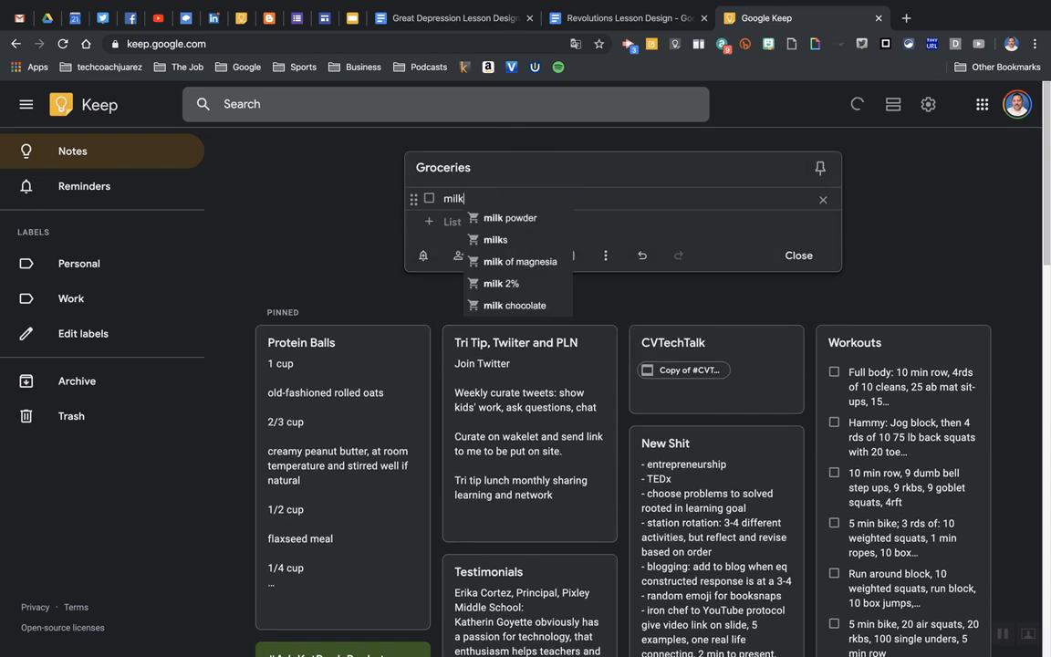
{"action": "key", "text": "Return"}
{"action": "type", "text": "bread"}
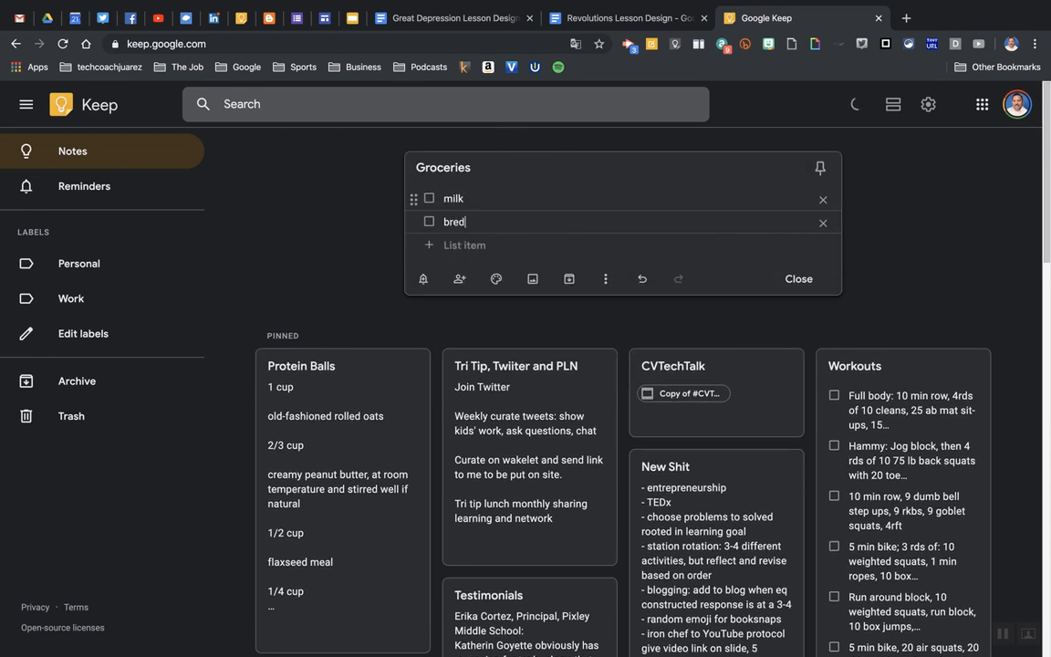
{"action": "key", "text": "Return"}
{"action": "type", "text": "veg"}
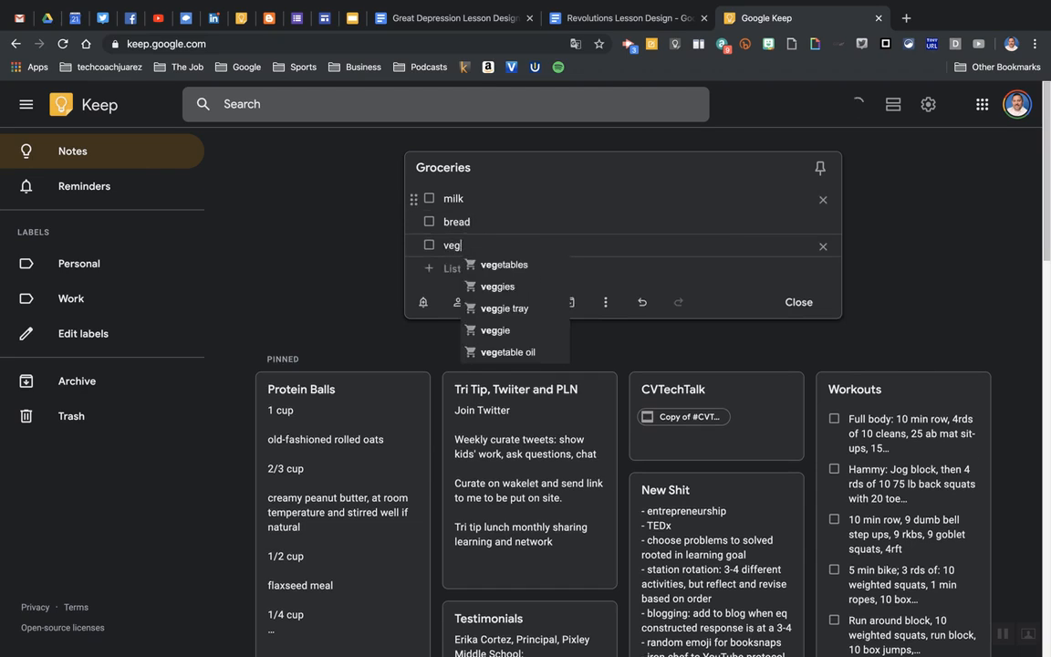
{"action": "type", "text": "etables"}
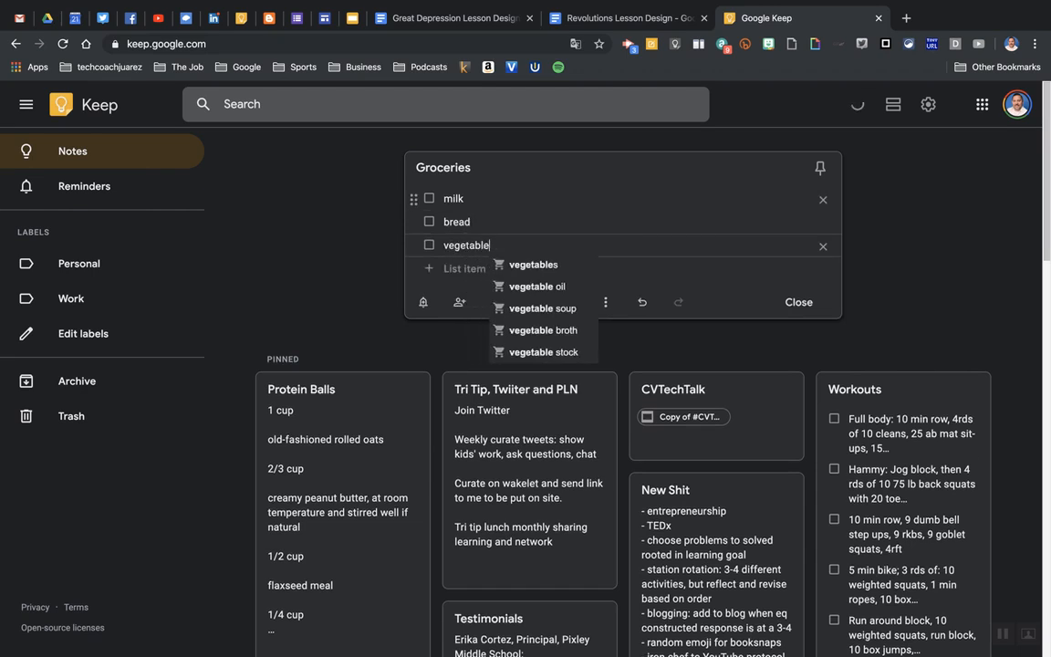
{"action": "key", "text": "Return"}
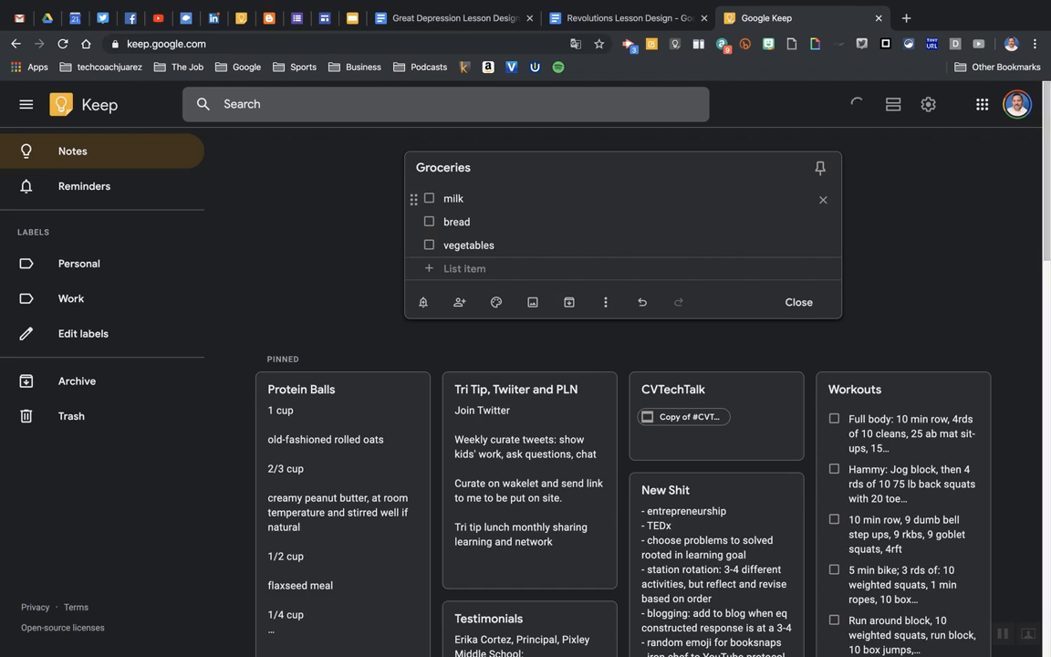
{"action": "type", "text": "meat"}
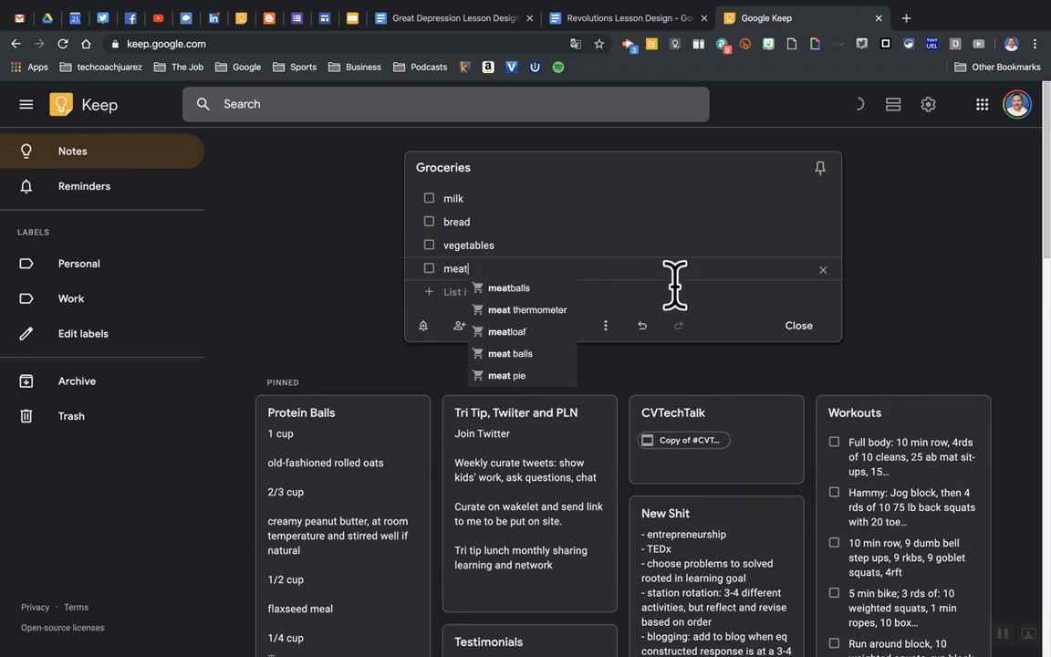
{"action": "key", "text": "Return"}
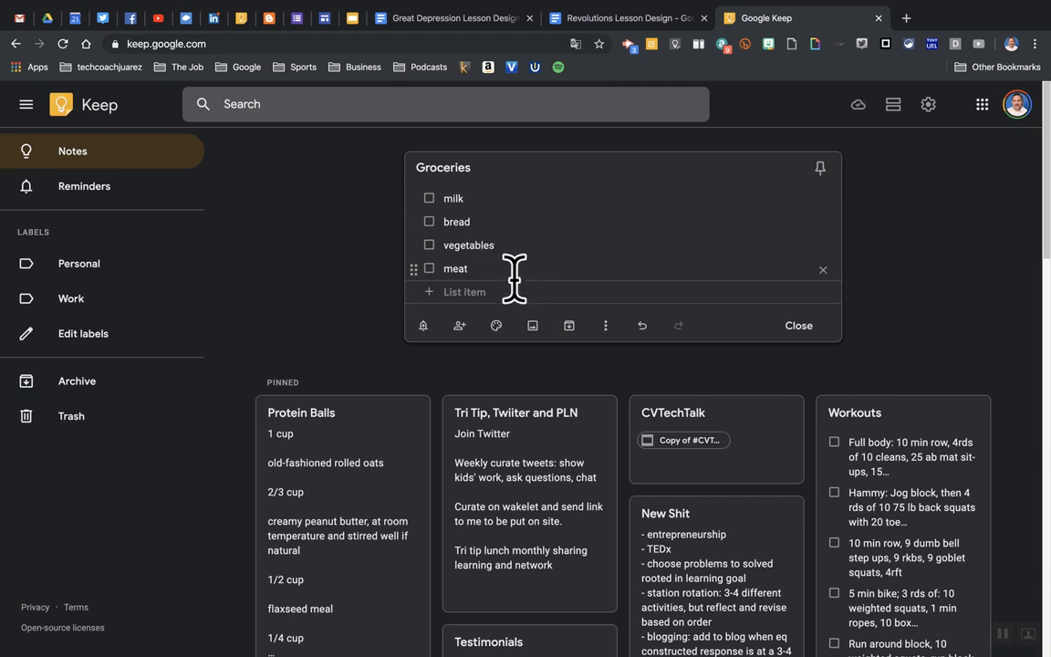
- Try a Groceries reminder for Nov 22, 2019 at 4:30 PM, and return to the reminder options without saving it
{"action": "left_click", "coordinate": [422, 327]}
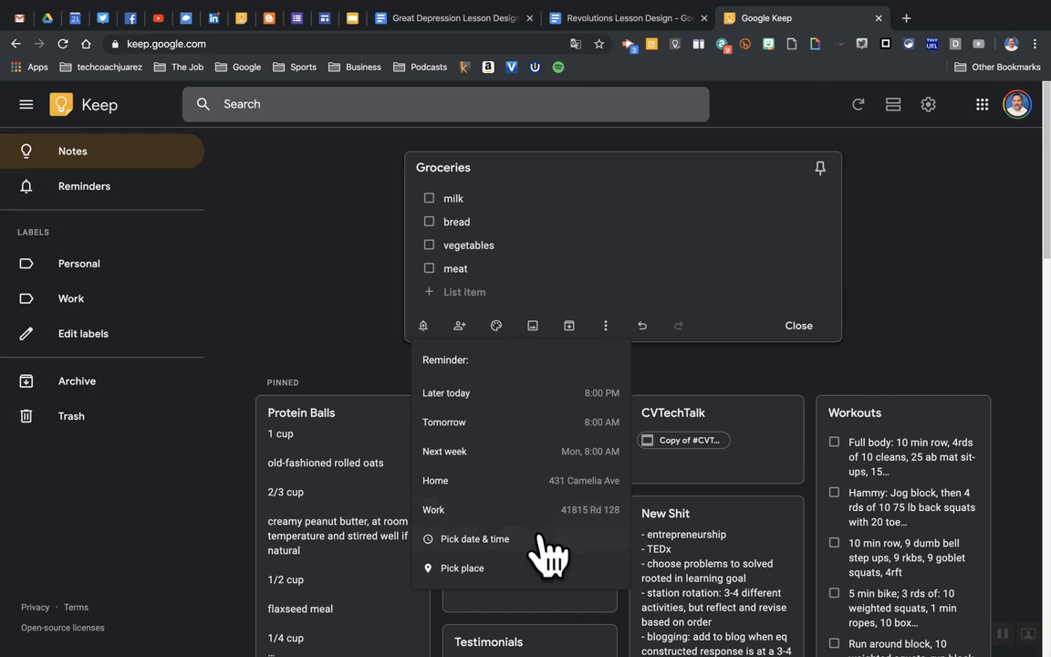
{"action": "left_click", "coordinate": [490, 540]}
{"action": "left_click", "coordinate": [483, 395]}
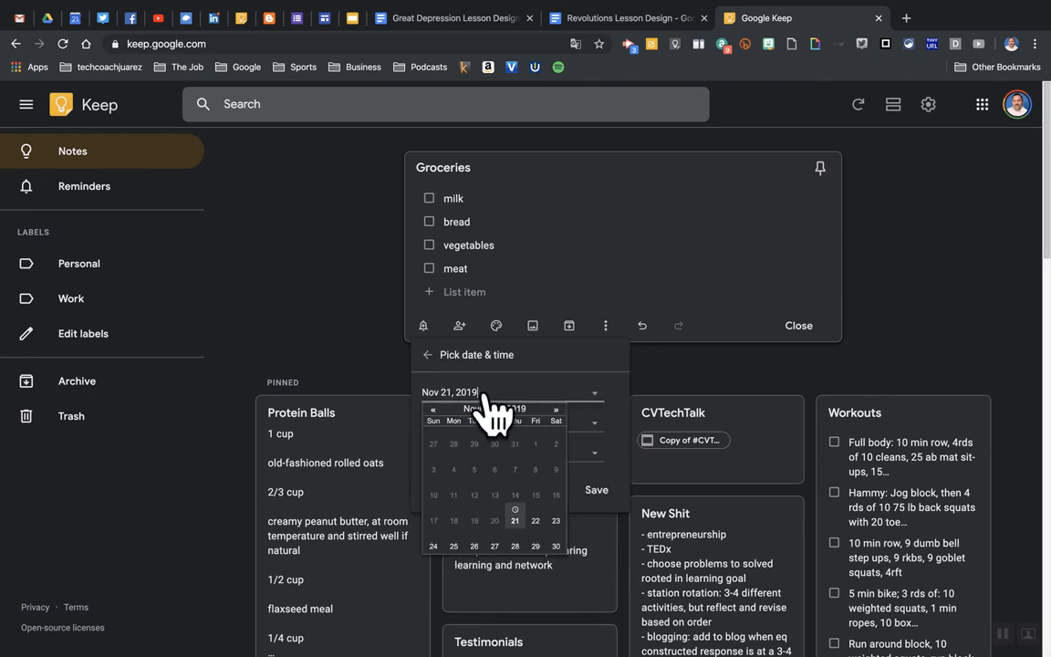
{"action": "left_click", "coordinate": [535, 520]}
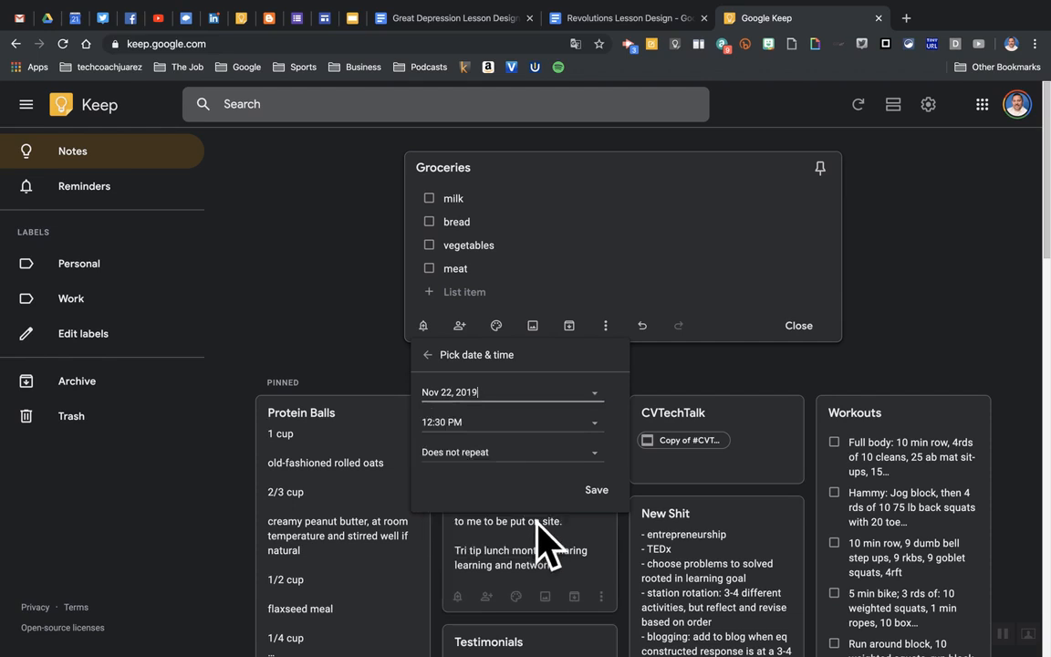
{"action": "left_click", "coordinate": [470, 423]}
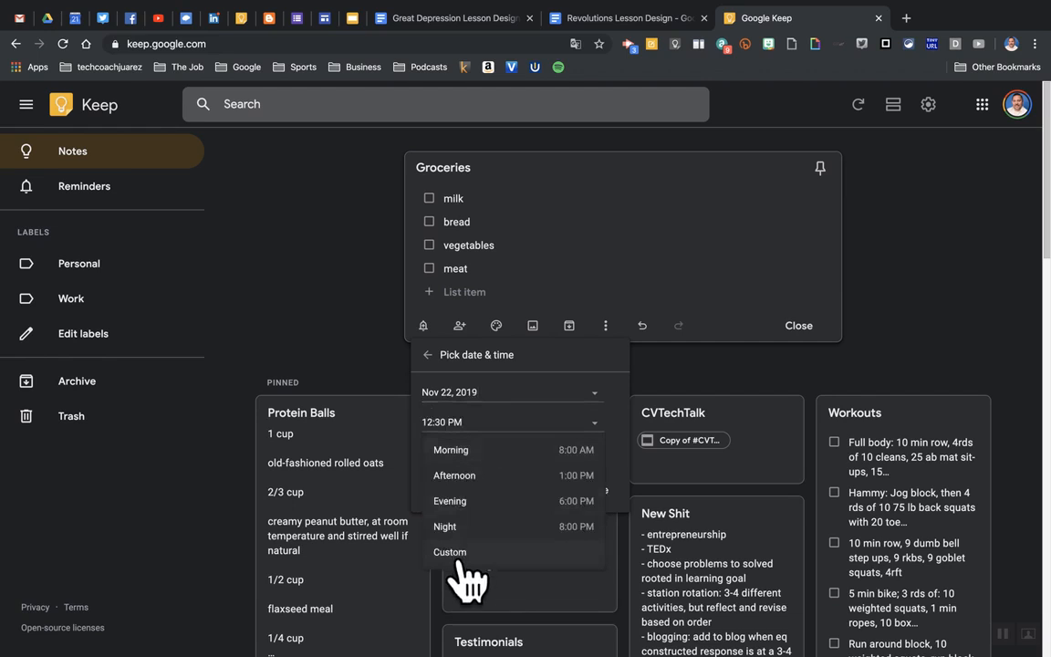
{"action": "left_click", "coordinate": [458, 559]}
{"action": "left_click", "coordinate": [440, 425]}
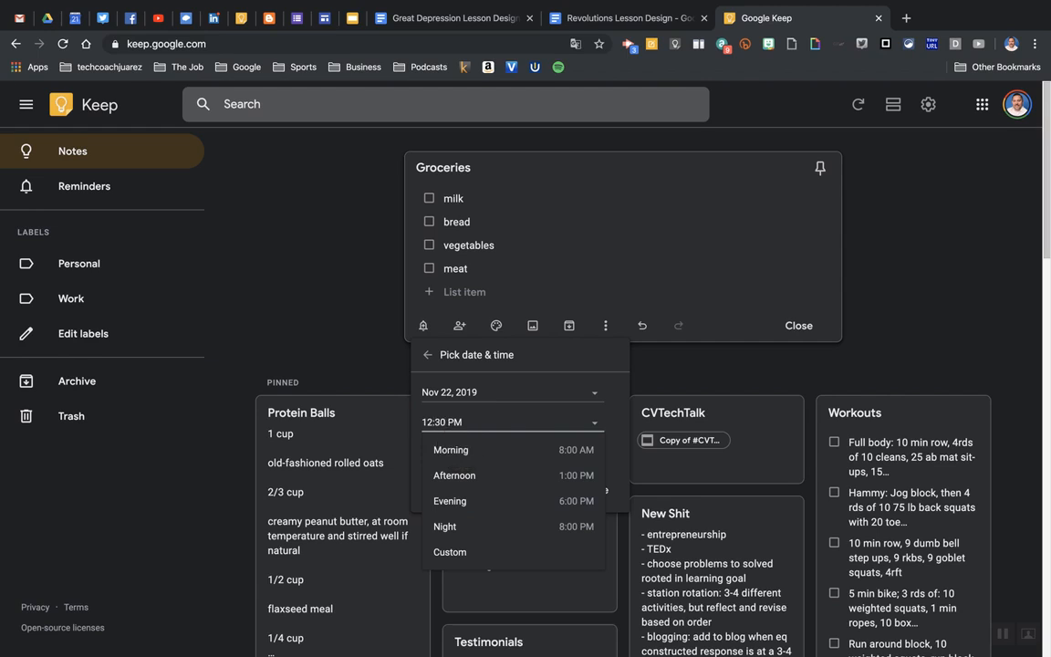
{"action": "key", "text": "BackSpace"}
{"action": "key", "text": "BackSpace"}
{"action": "type", "text": "4"}
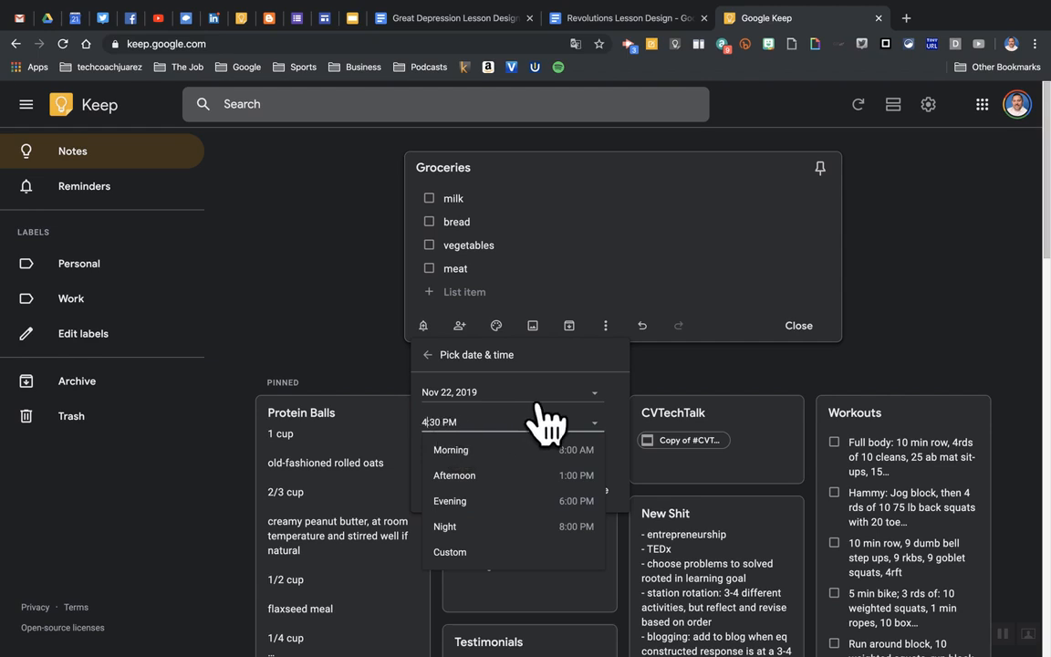
{"action": "left_click", "coordinate": [625, 395]}
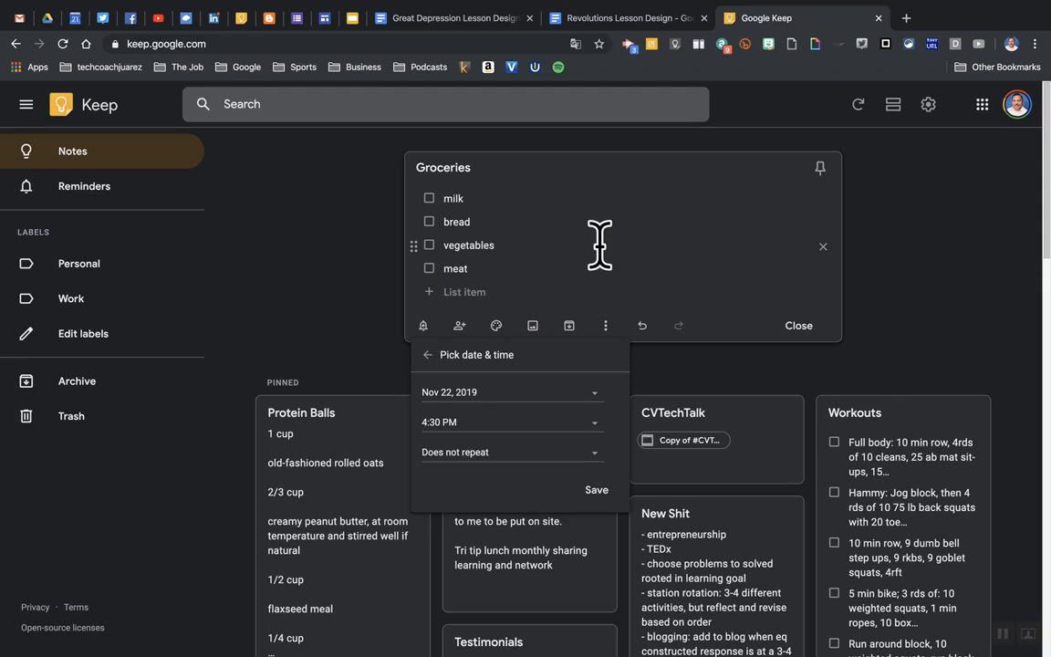
{"action": "left_click", "coordinate": [428, 355]}
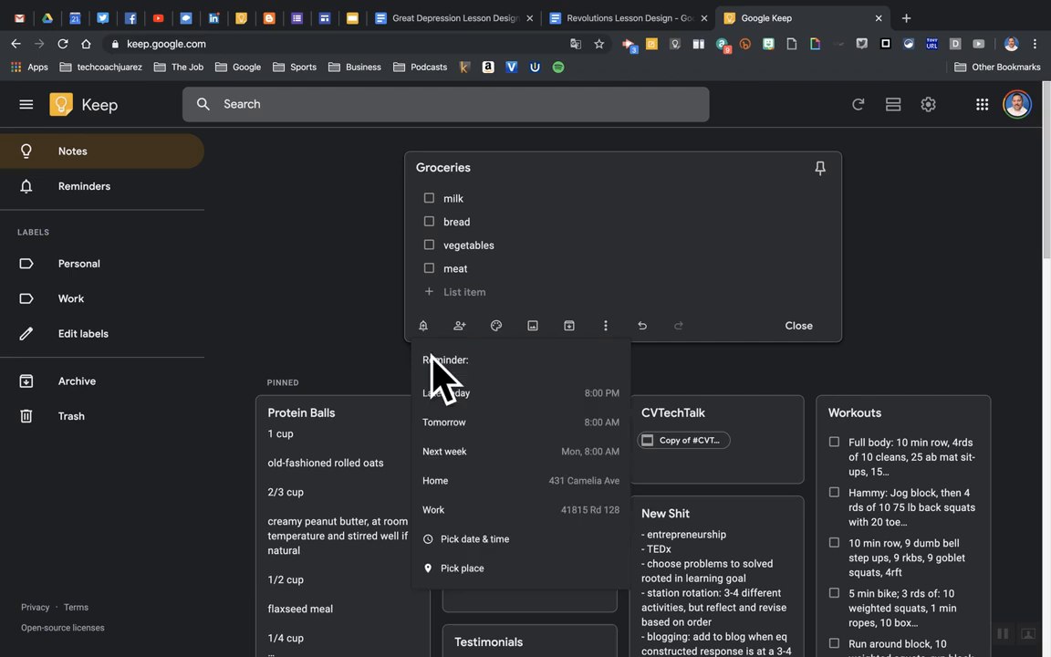
- Add a place reminder to the Groceries note for the Save Mart on Manning Avenue, Reedley, CA
{"action": "left_click", "coordinate": [461, 568]}
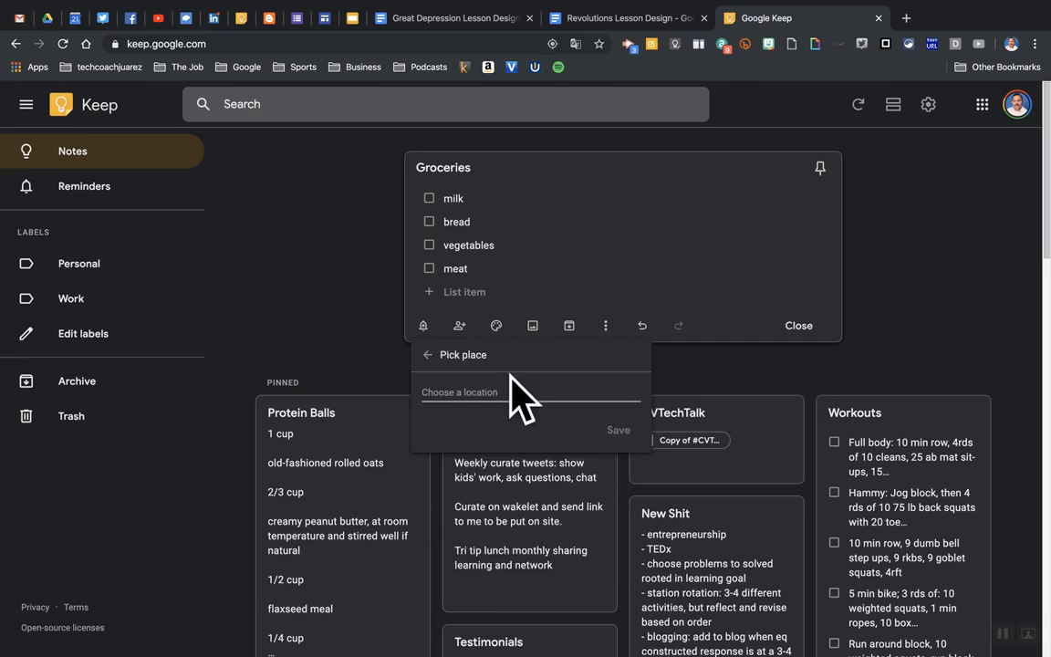
{"action": "type", "text": "save mart"}
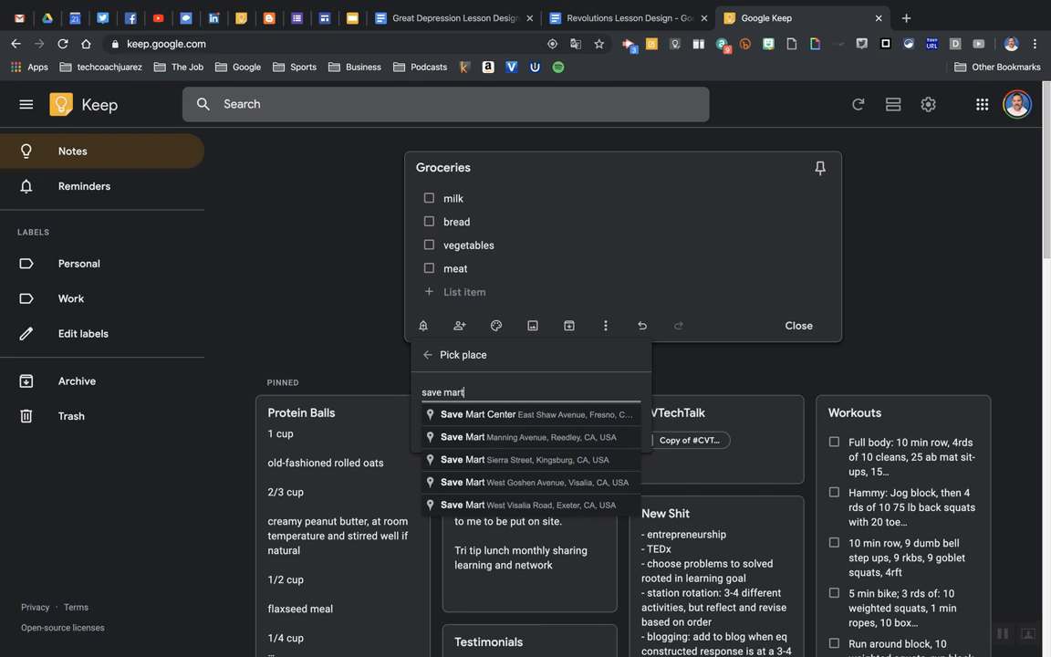
{"action": "left_click", "coordinate": [528, 434]}
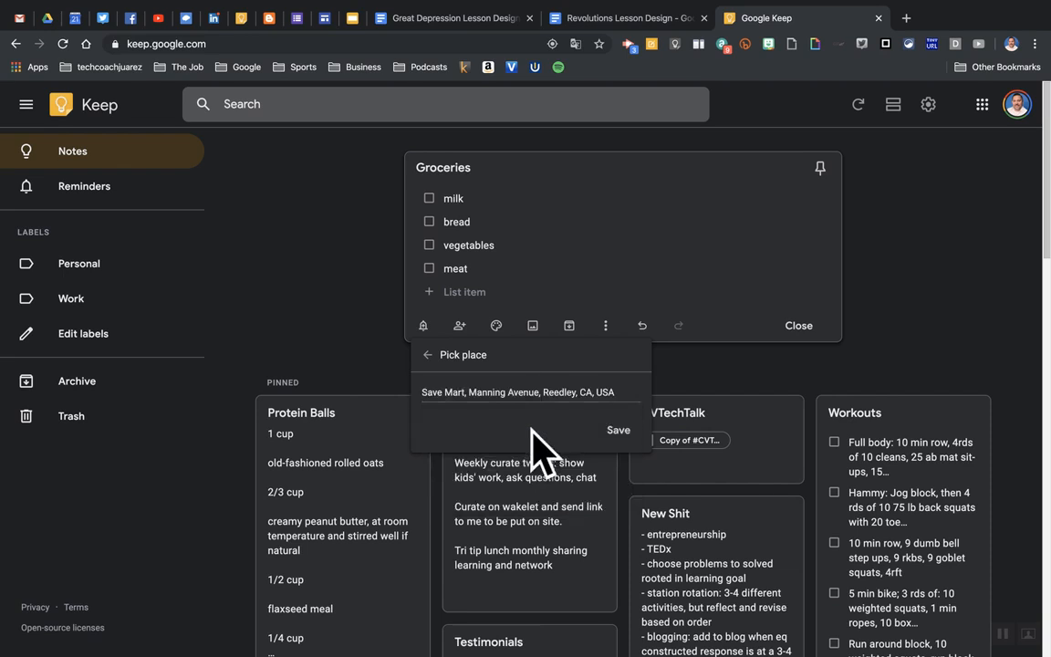
{"action": "left_click", "coordinate": [619, 430]}
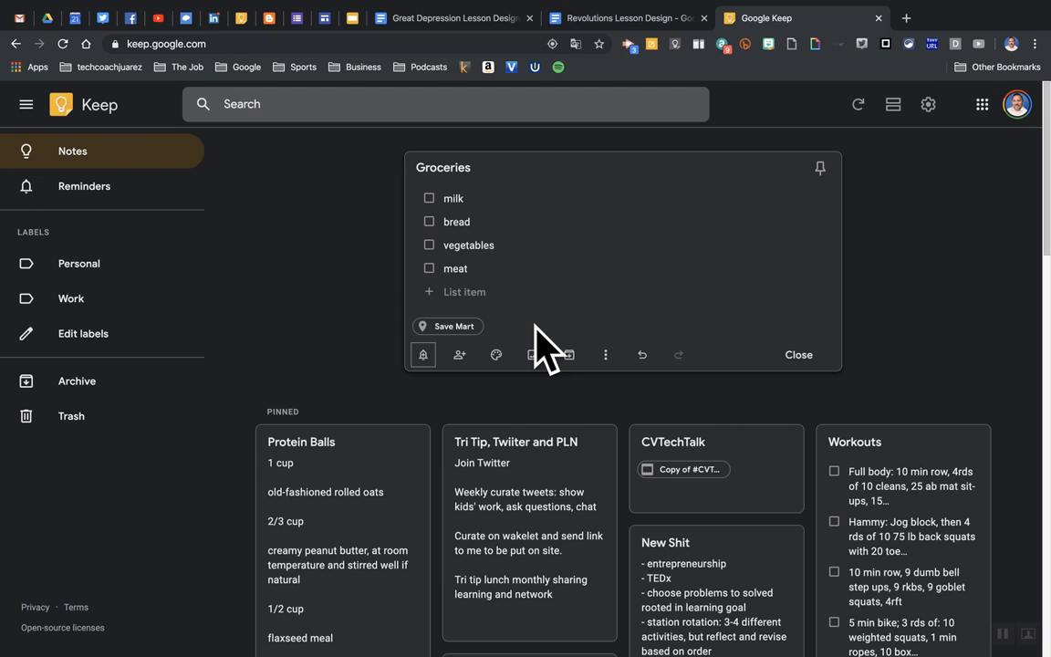
- Look at the Groceries note's collaborator settings without adding anyone, and colour the note yellow
{"action": "left_click", "coordinate": [459, 355]}
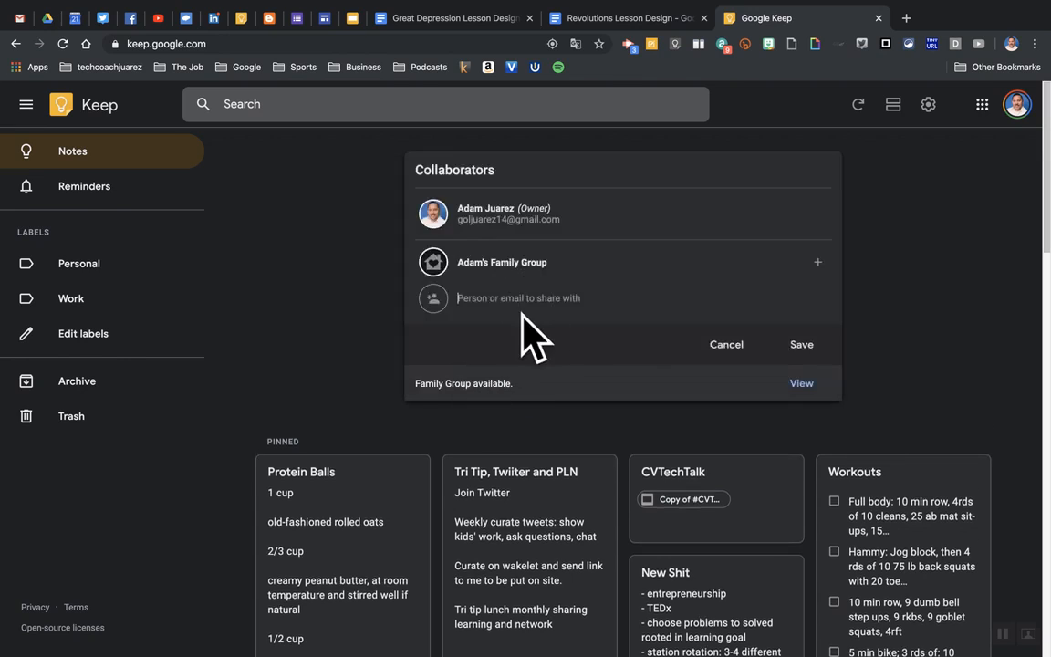
{"action": "left_click", "coordinate": [730, 344]}
{"action": "mouse_move", "coordinate": [497, 357]}
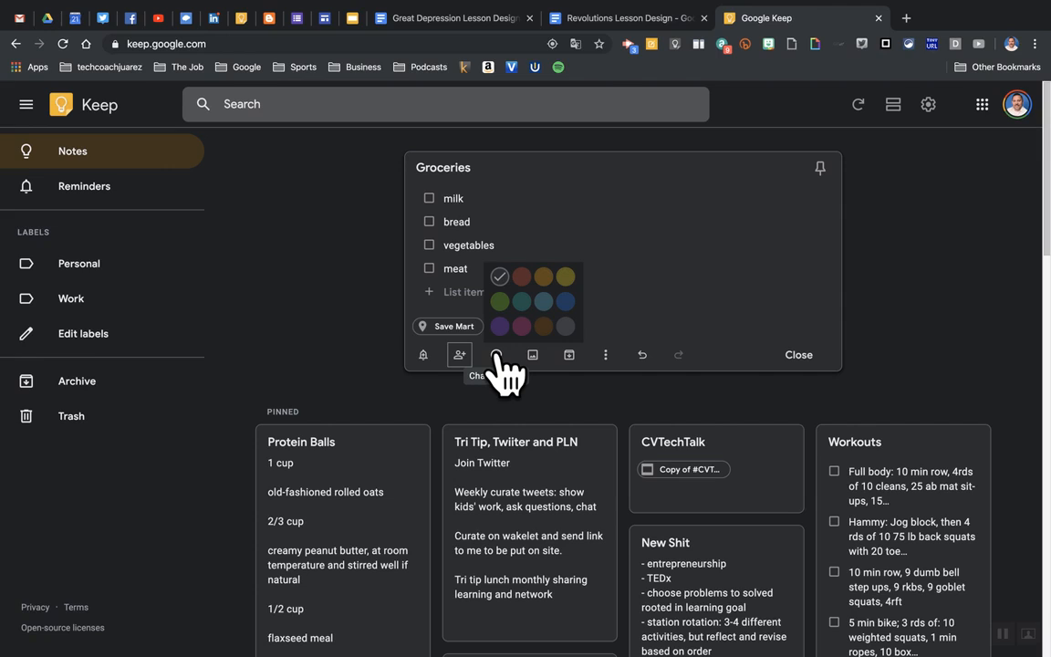
{"action": "left_click", "coordinate": [566, 275]}
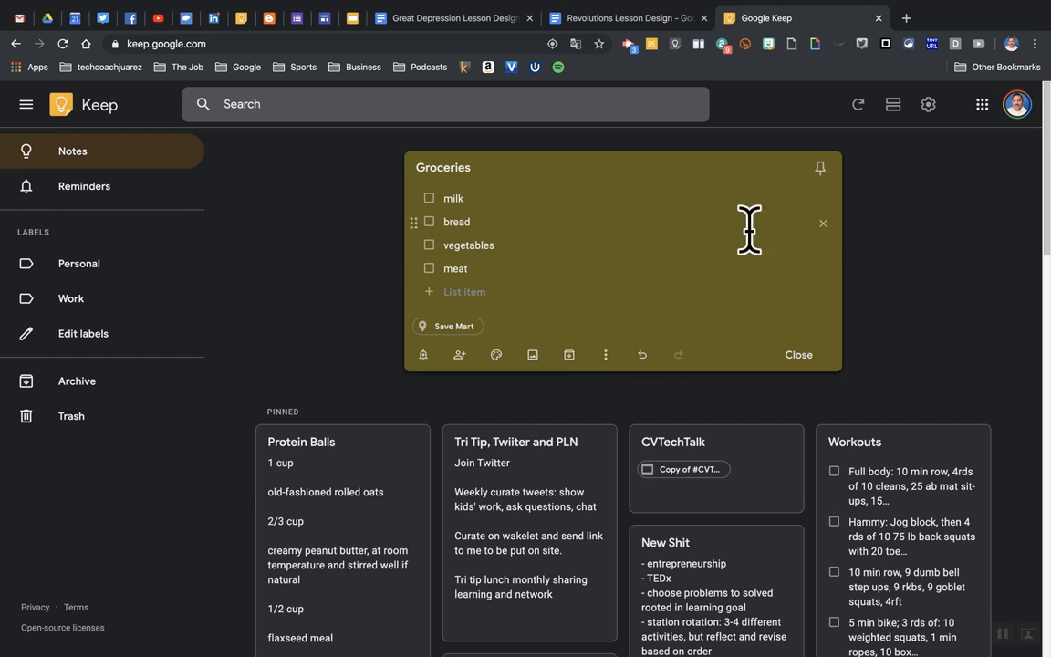
- Search the web for inspirational quotes in a new browser tab and show the image results
{"action": "left_click", "coordinate": [906, 18]}
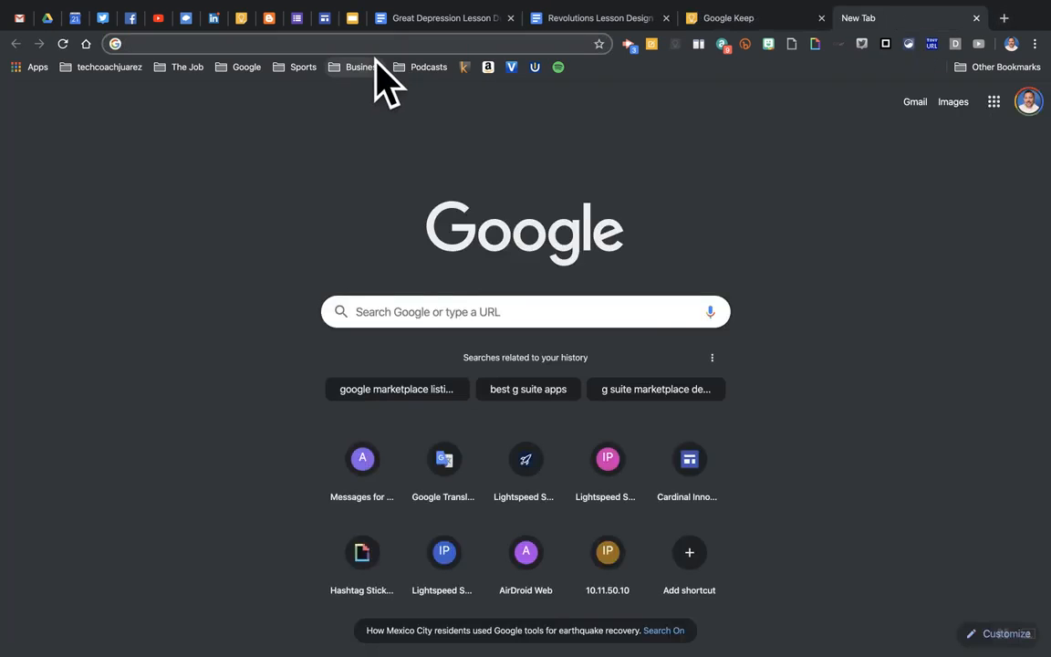
{"action": "type", "text": "i"}
{"action": "key", "text": "Delete"}
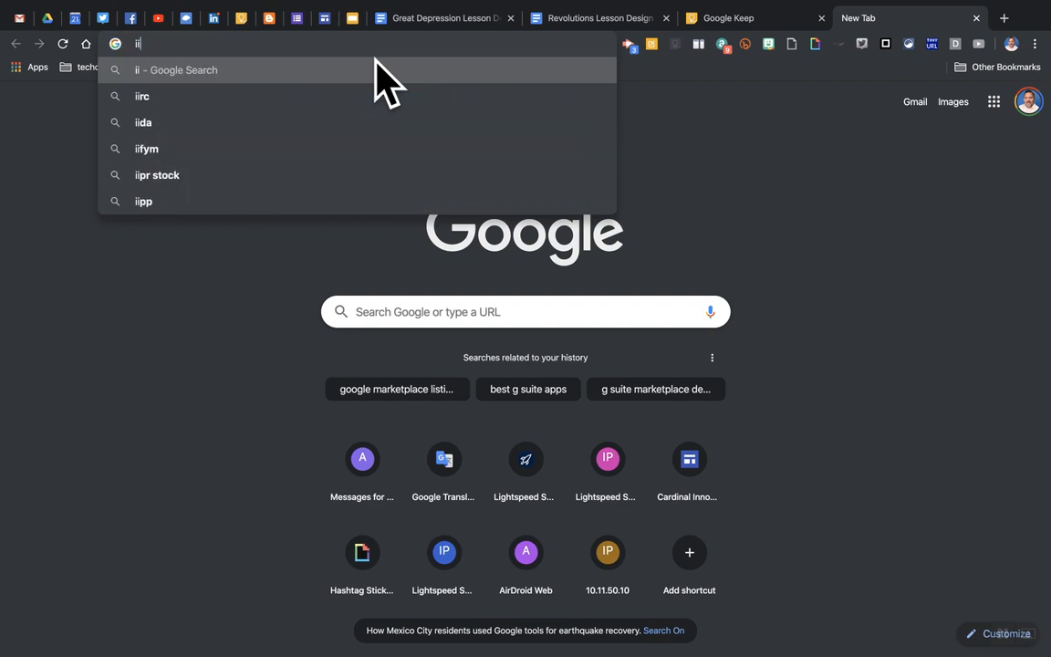
{"action": "type", "text": "nspp"}
{"action": "key", "text": "BackSpace"}
{"action": "type", "text": "ir"}
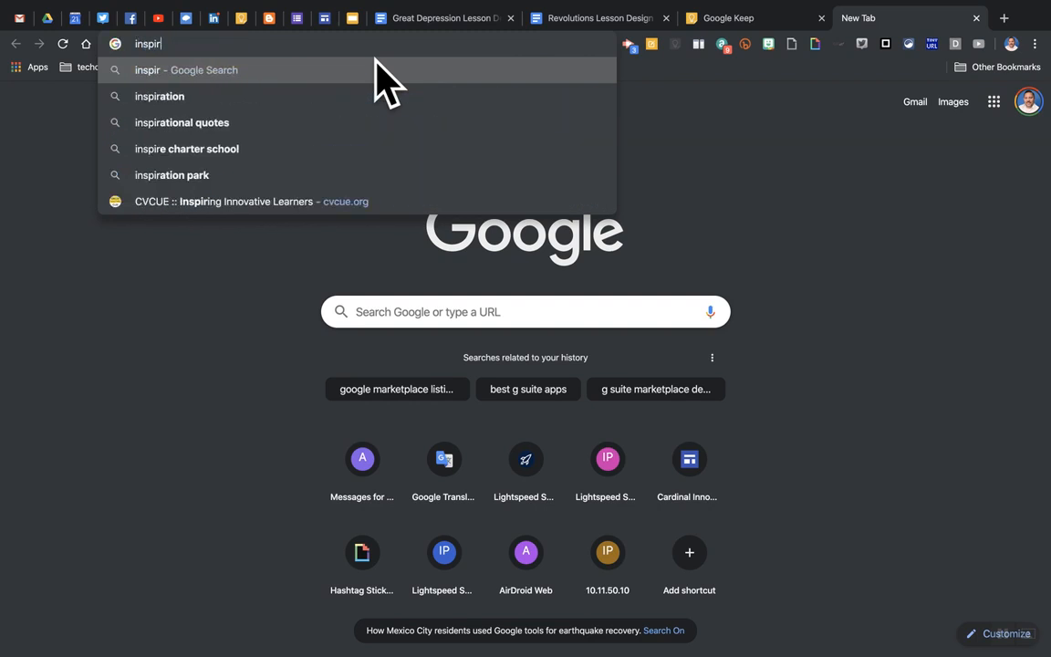
{"action": "type", "text": "ational quote"}
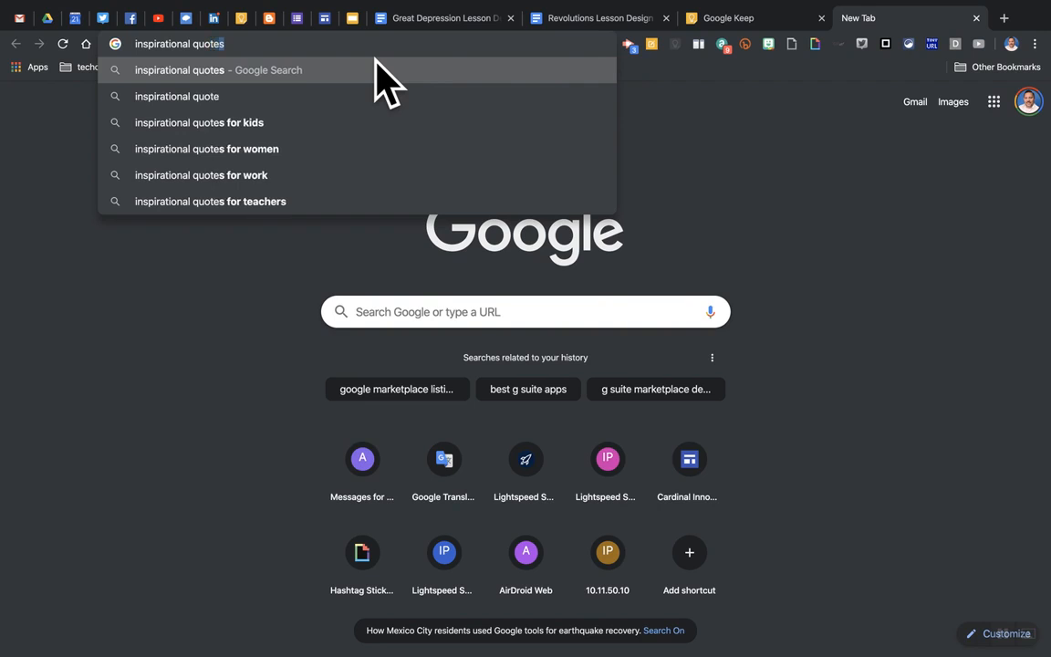
{"action": "key", "text": "Return"}
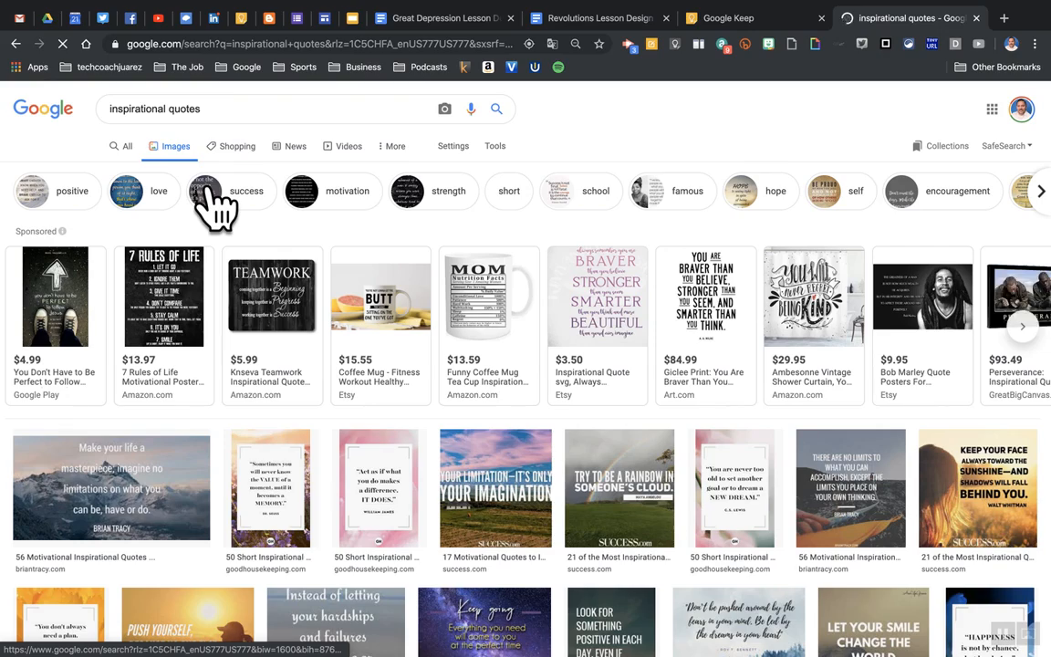
- Save the "Look for something positive in each day" quote image to the Desktop as a JPEG named inspiration
{"action": "scroll", "coordinate": [253, 447], "scroll_direction": "down", "scroll_amount": 5}
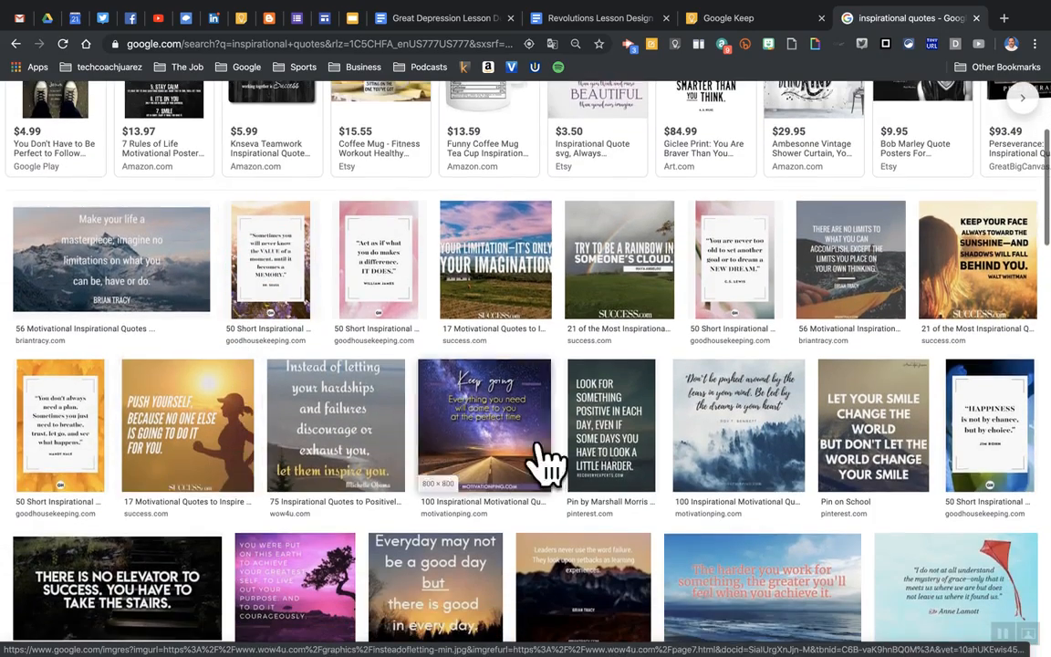
{"action": "left_click", "coordinate": [617, 451]}
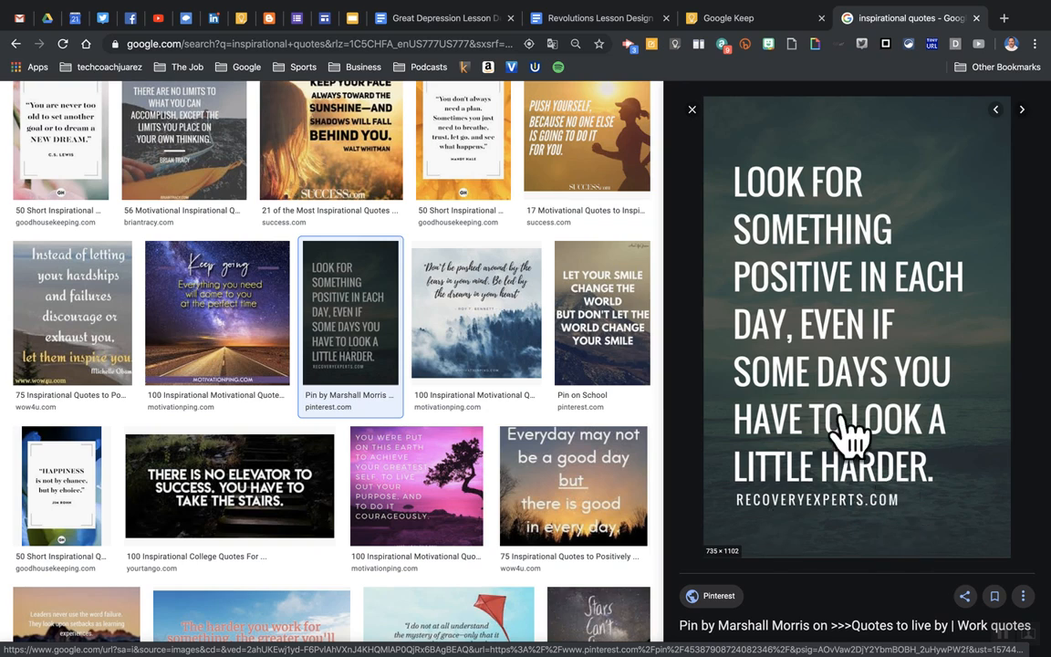
{"action": "right_click", "coordinate": [804, 372]}
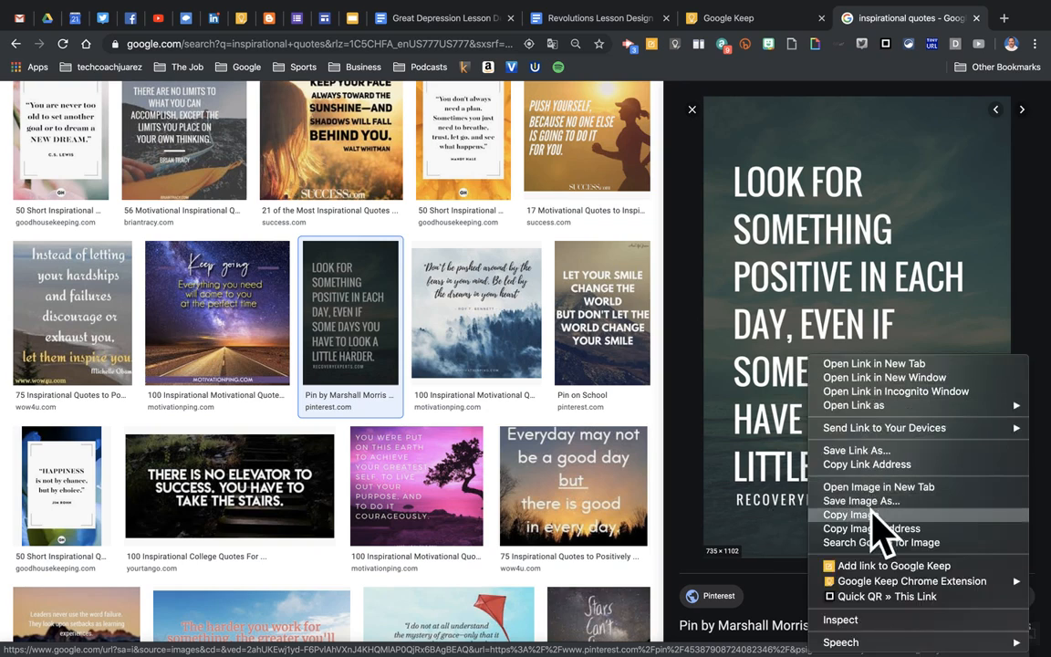
{"action": "left_click", "coordinate": [898, 502]}
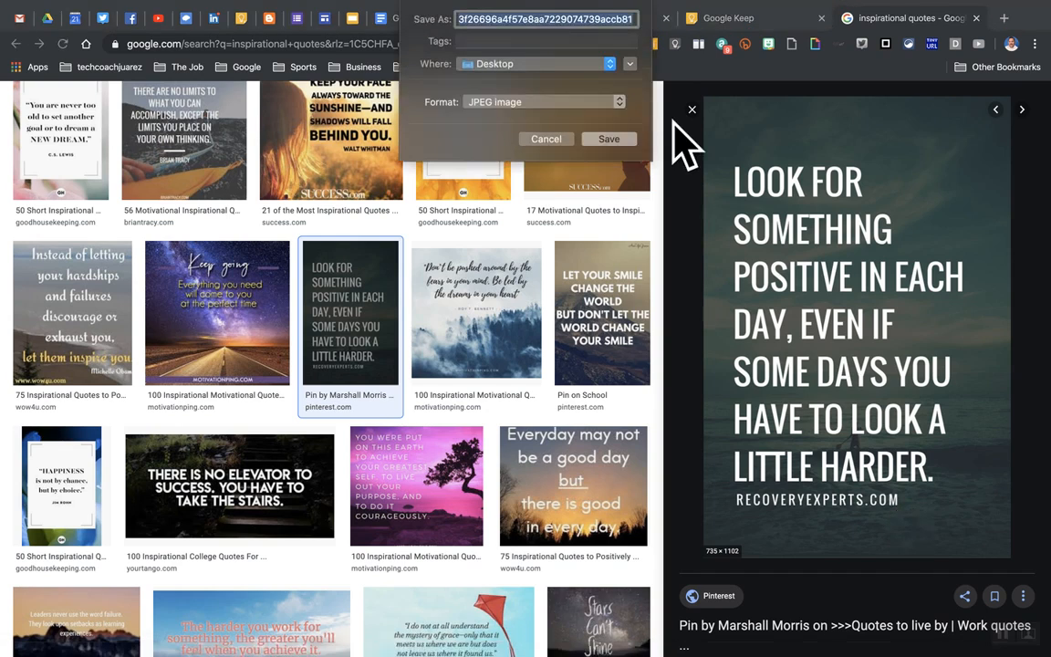
{"action": "type", "text": "inspirational"}
{"action": "key", "text": "Return"}
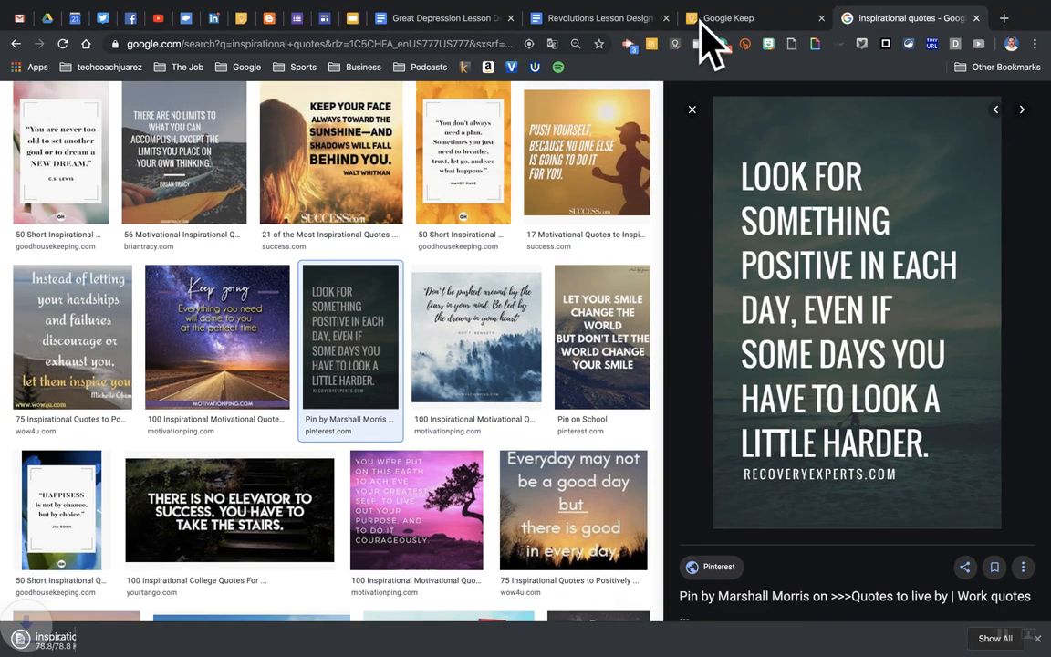
- Return to Google Keep and add inspiration.jpg from the Desktop to the Groceries note
{"action": "left_click", "coordinate": [716, 20]}
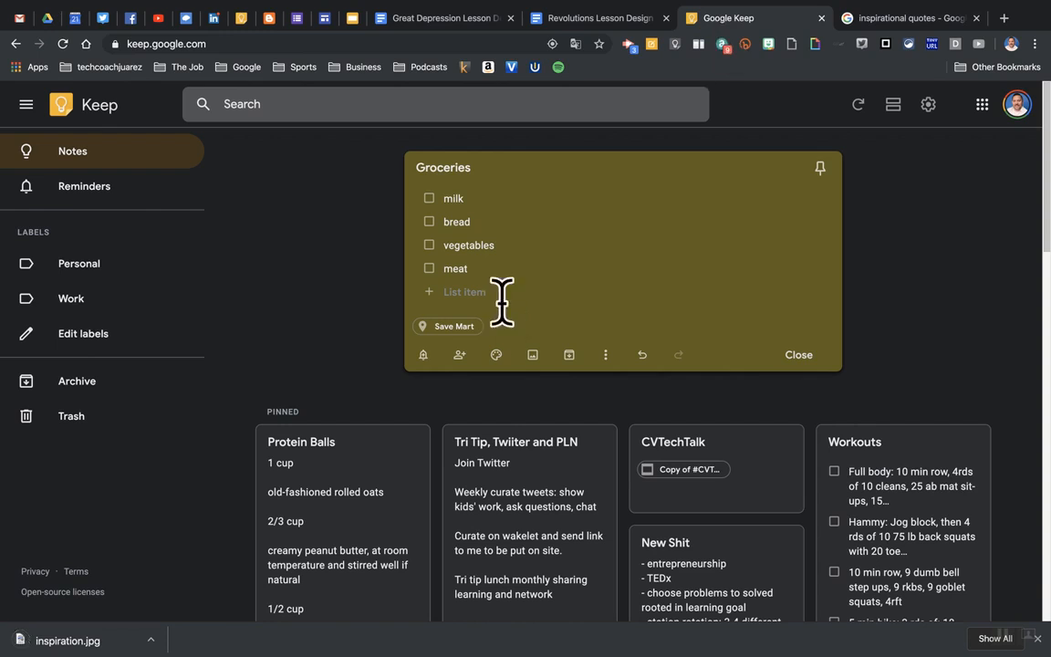
{"action": "left_click", "coordinate": [533, 356]}
{"action": "scroll", "coordinate": [576, 221], "scroll_direction": "down", "scroll_amount": 1}
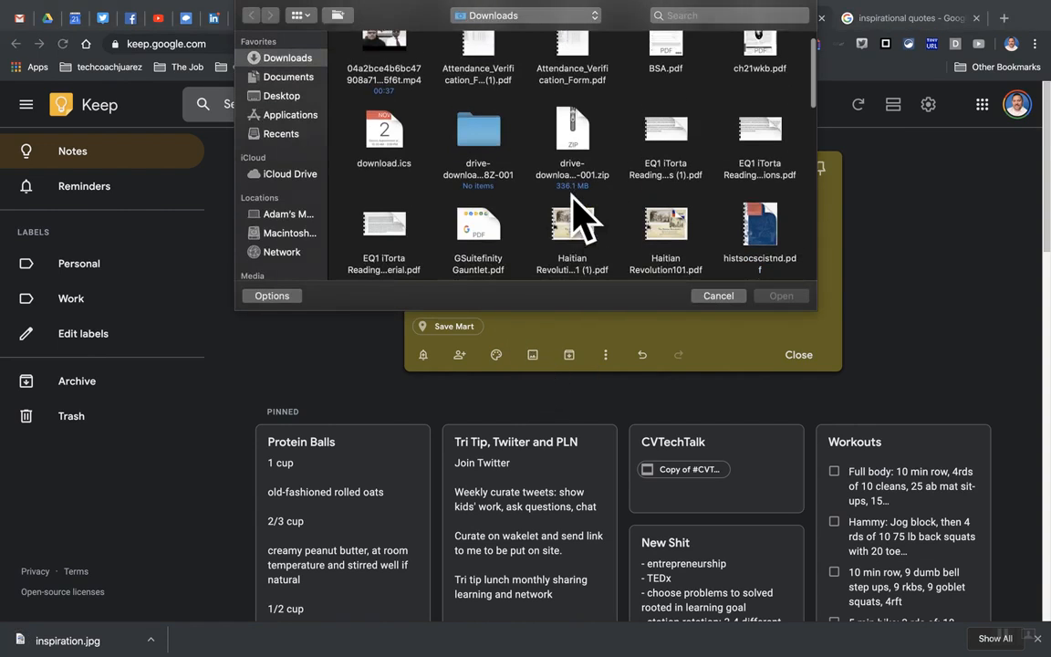
{"action": "scroll", "coordinate": [491, 199], "scroll_direction": "down", "scroll_amount": 3}
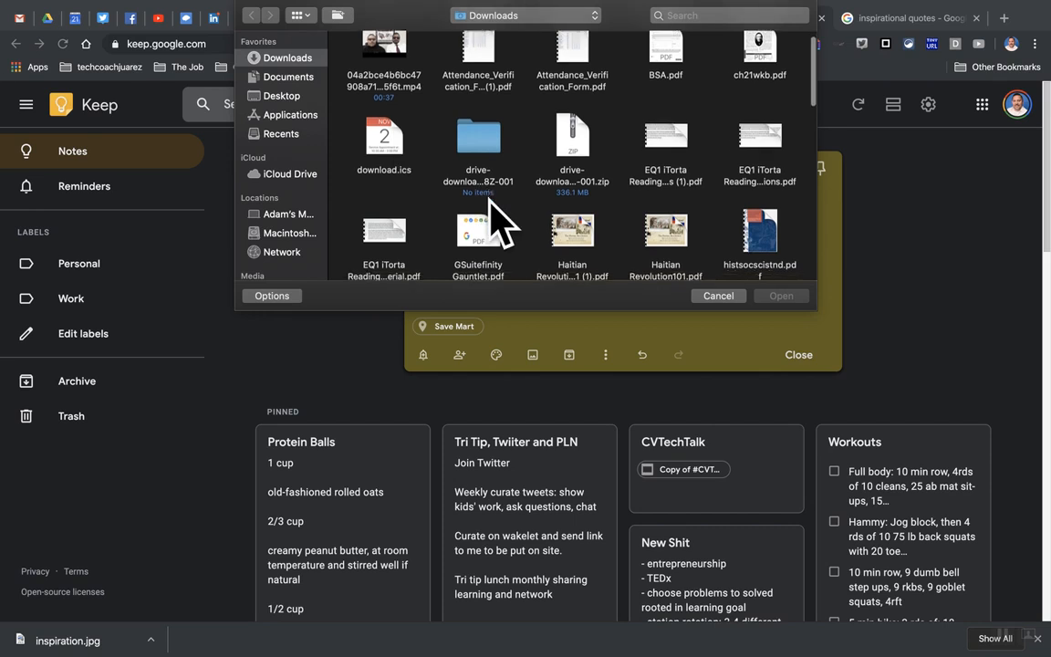
{"action": "scroll", "coordinate": [492, 206], "scroll_direction": "down", "scroll_amount": 1}
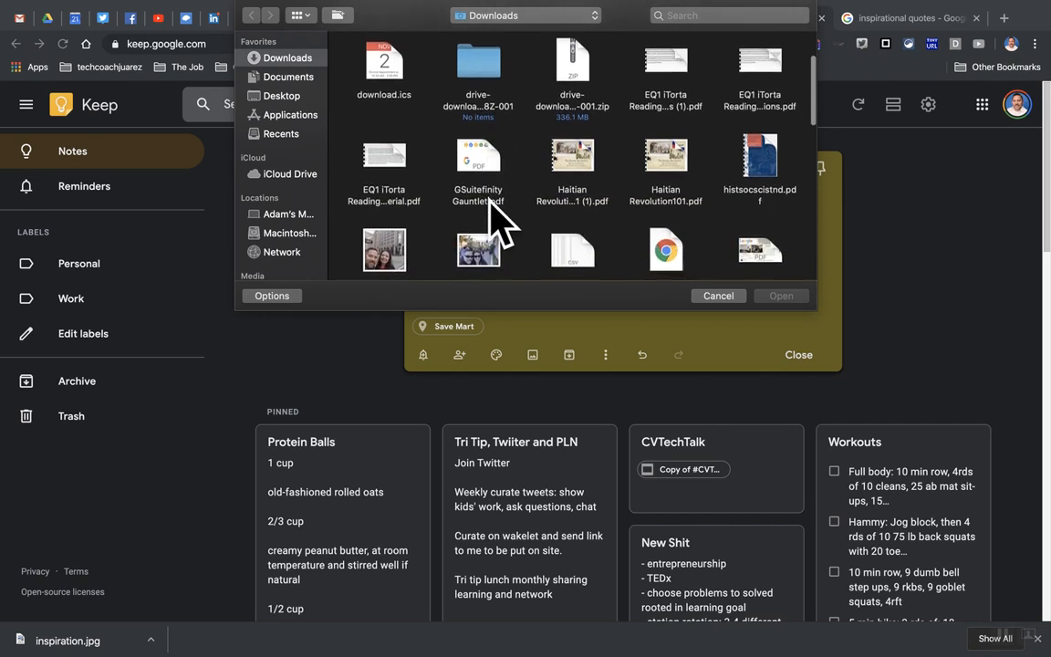
{"action": "left_click", "coordinate": [285, 96]}
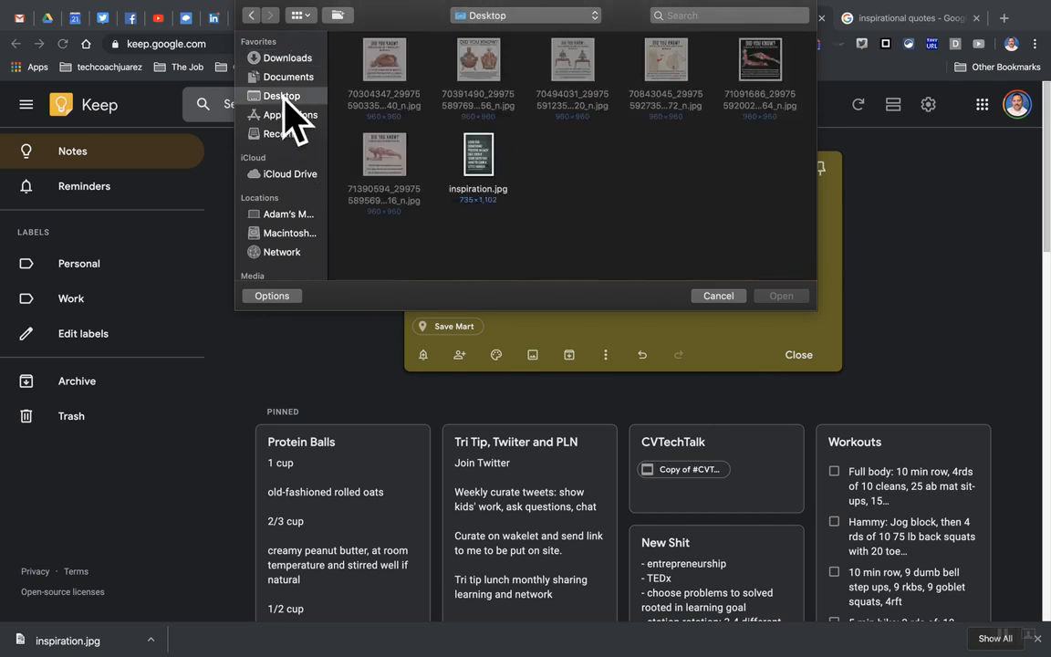
{"action": "double_click", "coordinate": [484, 164]}
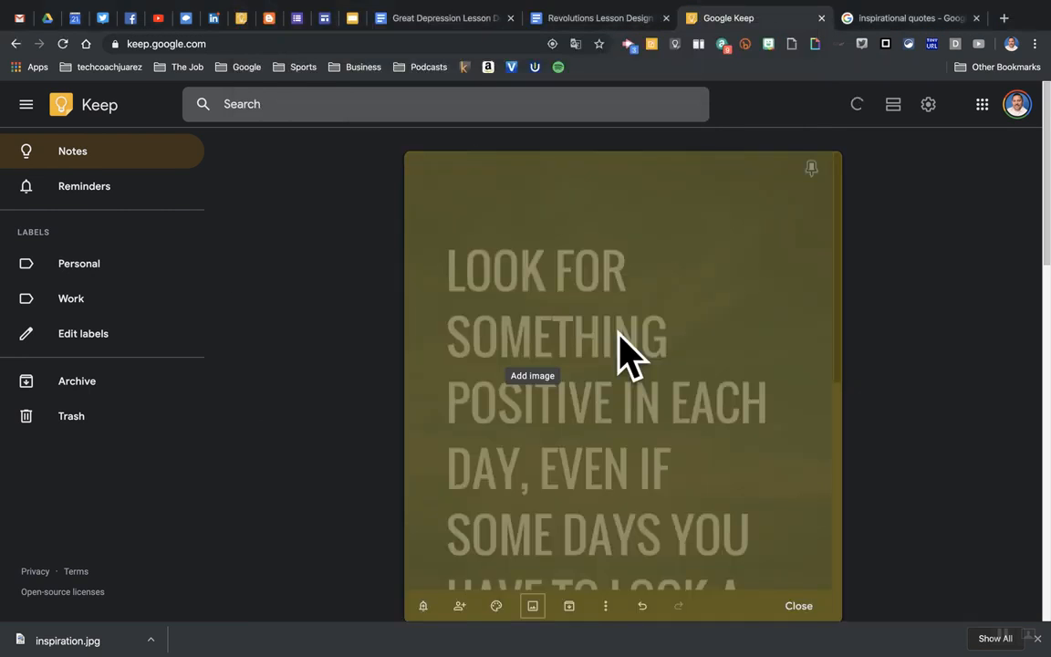
- Look over the whole quote image in the Groceries note
{"action": "scroll", "coordinate": [621, 351], "scroll_direction": "down", "scroll_amount": 5}
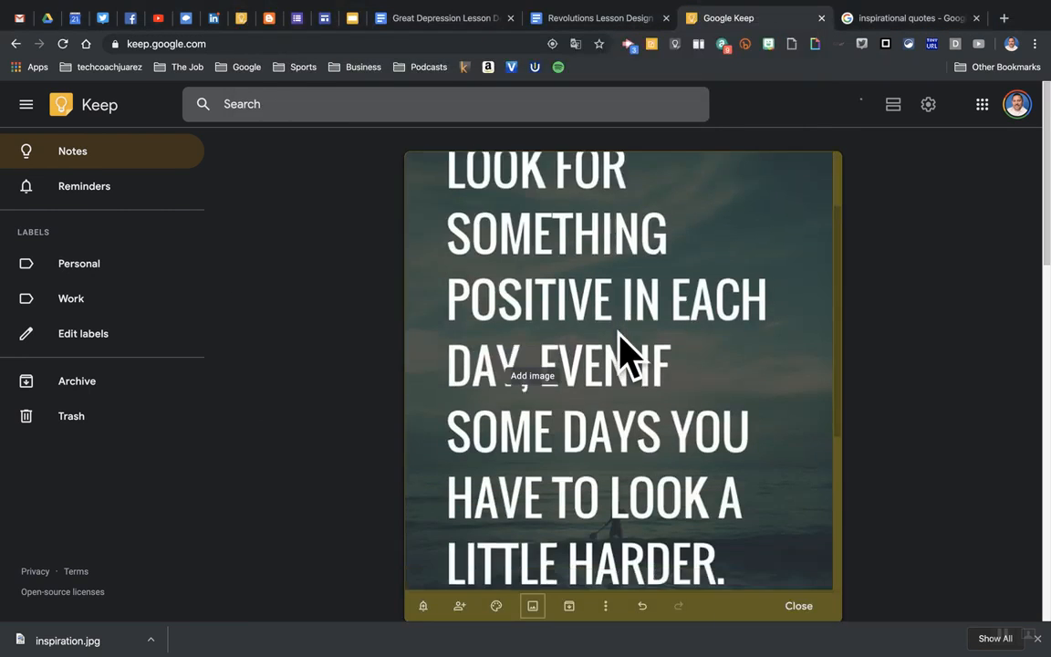
{"action": "scroll", "coordinate": [621, 351], "scroll_direction": "up", "scroll_amount": 4}
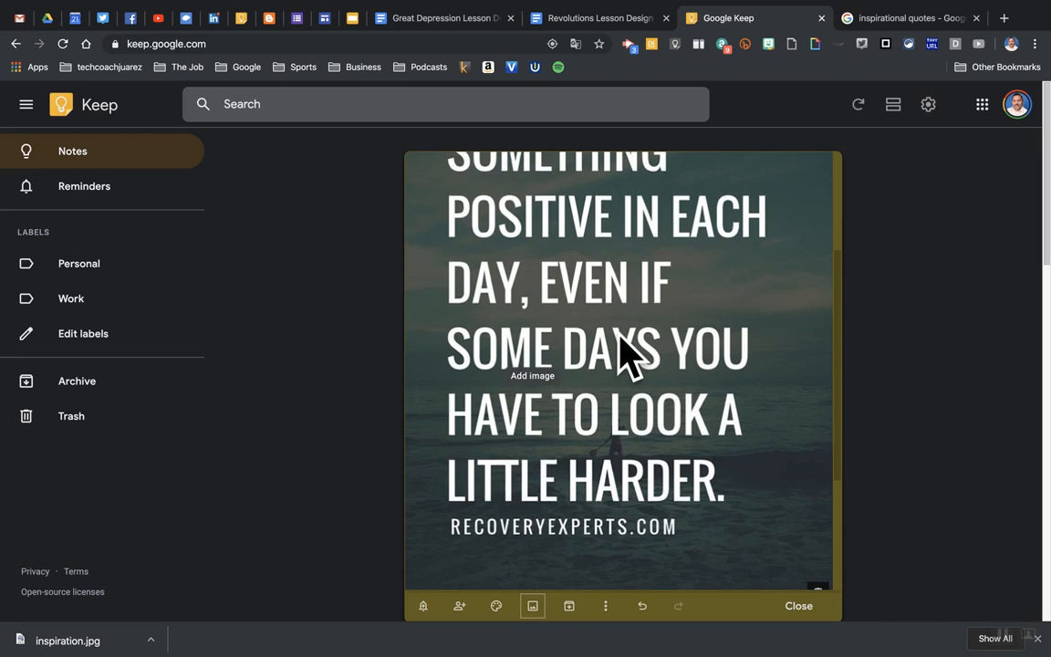
{"action": "scroll", "coordinate": [620, 351], "scroll_direction": "up", "scroll_amount": 4}
{"action": "scroll", "coordinate": [681, 336], "scroll_direction": "down", "scroll_amount": 2}
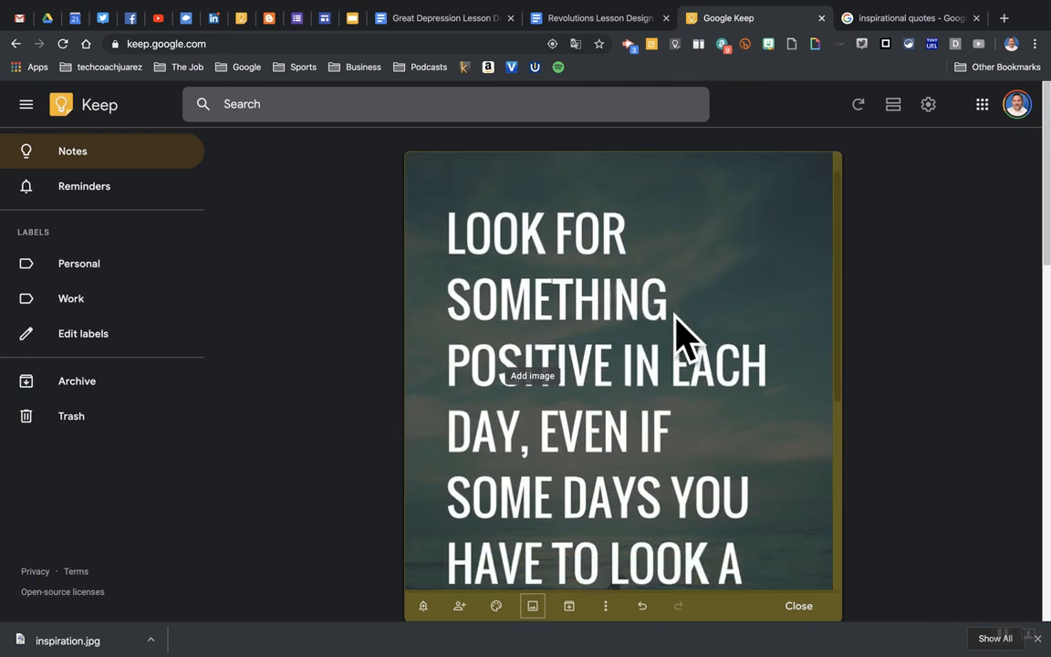
{"action": "scroll", "coordinate": [681, 335], "scroll_direction": "up", "scroll_amount": 1}
{"action": "scroll", "coordinate": [681, 336], "scroll_direction": "down", "scroll_amount": 1}
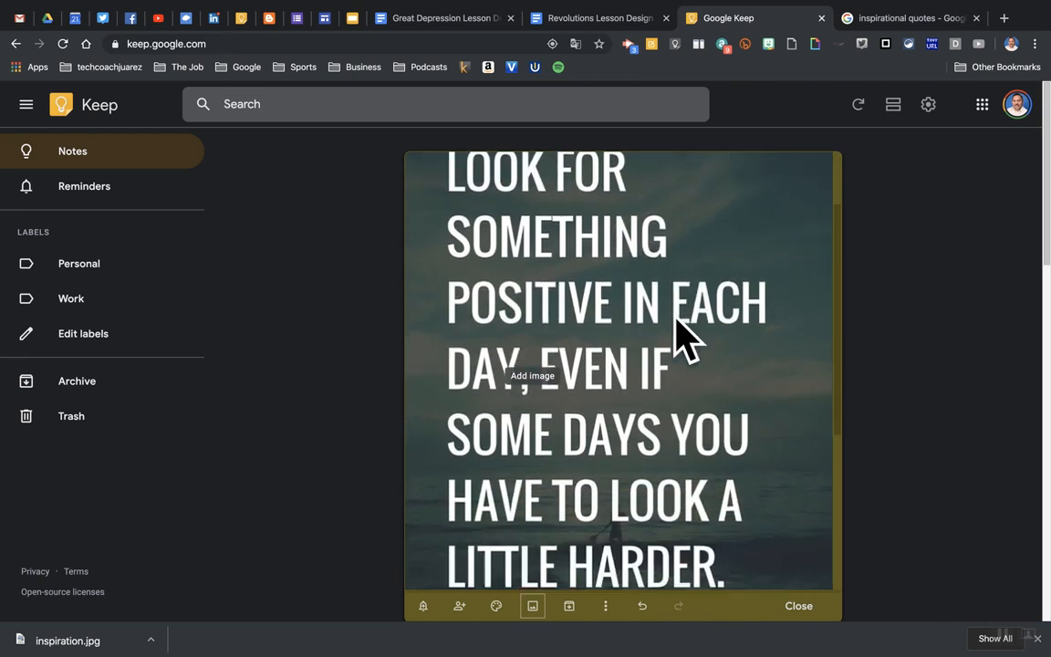
{"action": "scroll", "coordinate": [681, 336], "scroll_direction": "up", "scroll_amount": 1}
{"action": "scroll", "coordinate": [681, 335], "scroll_direction": "down", "scroll_amount": 6}
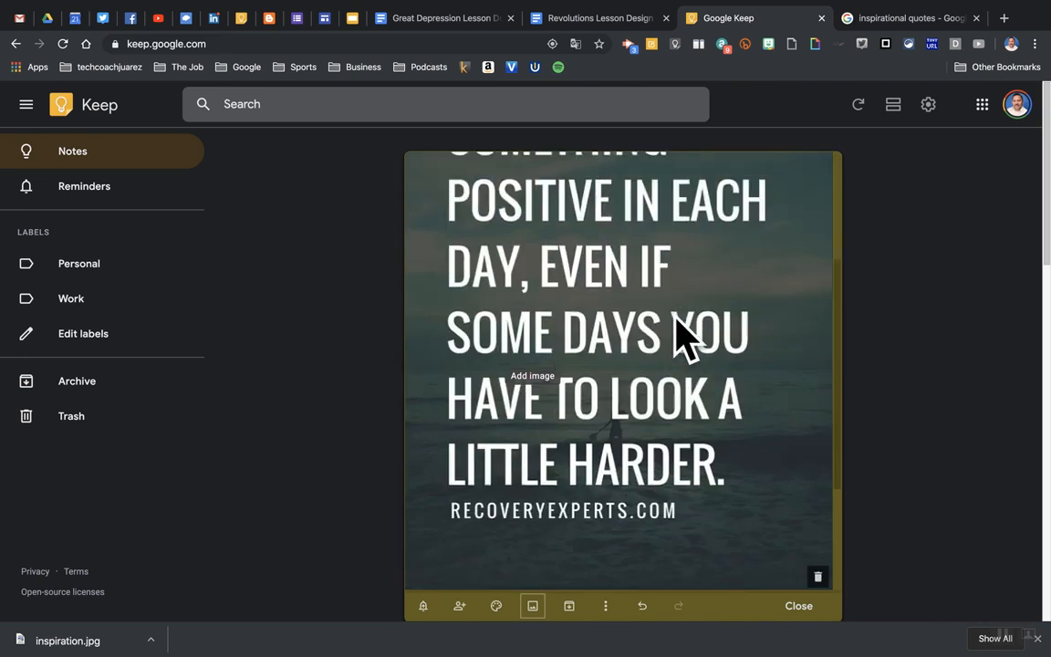
- Grab the quote image's text into the Groceries checklist and compare it with the image
{"action": "left_click", "coordinate": [606, 607]}
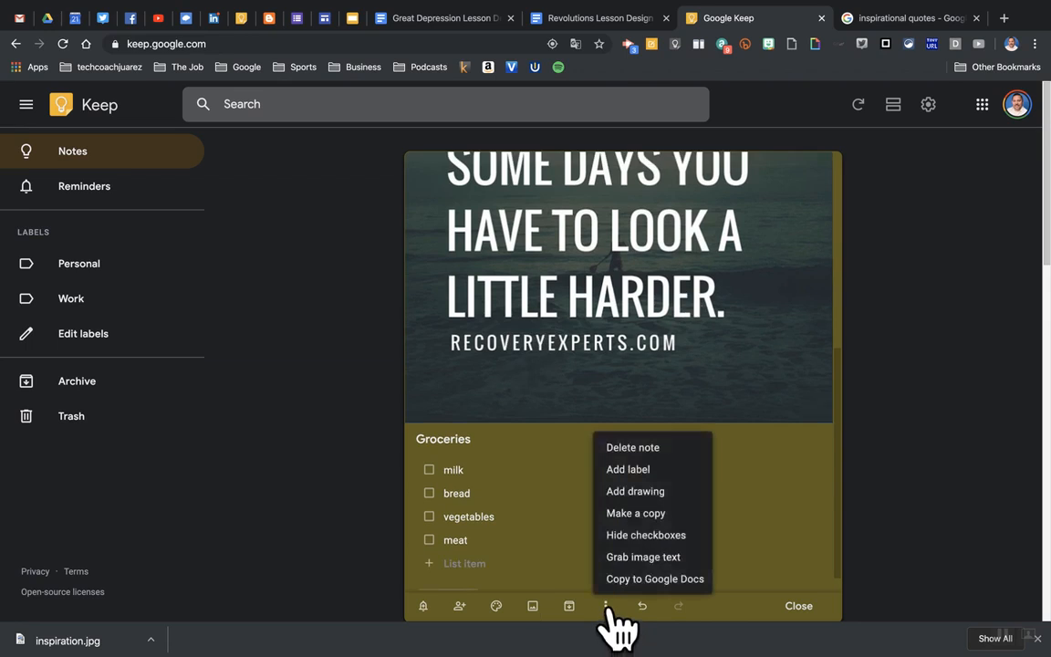
{"action": "left_click", "coordinate": [671, 558]}
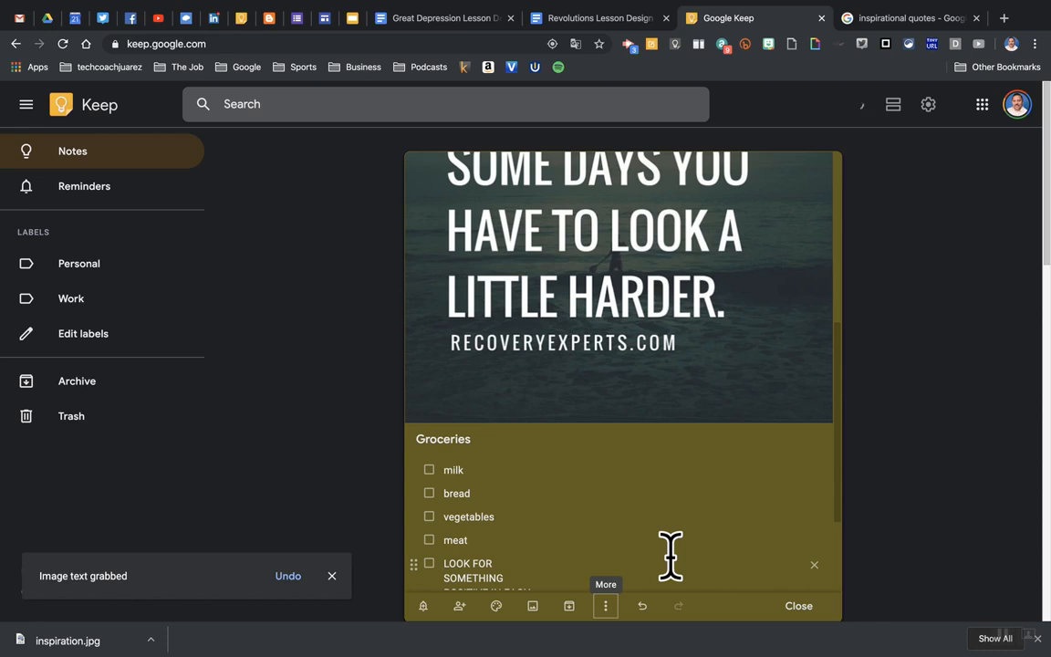
{"action": "scroll", "coordinate": [671, 555], "scroll_direction": "down", "scroll_amount": 2}
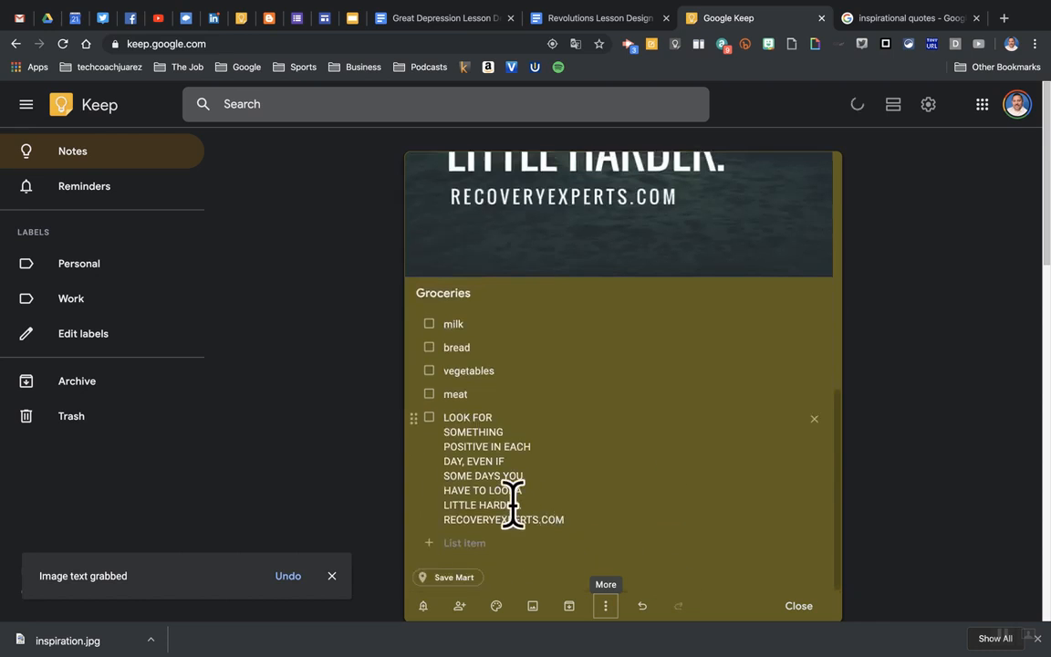
{"action": "scroll", "coordinate": [630, 441], "scroll_direction": "up", "scroll_amount": 5}
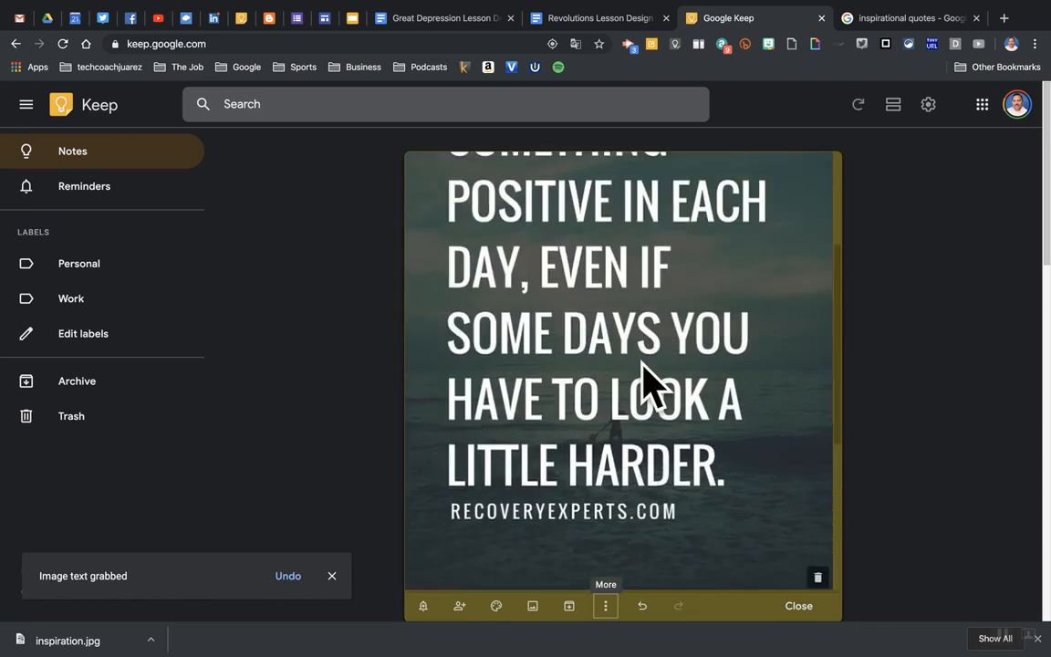
{"action": "scroll", "coordinate": [643, 383], "scroll_direction": "down", "scroll_amount": 5}
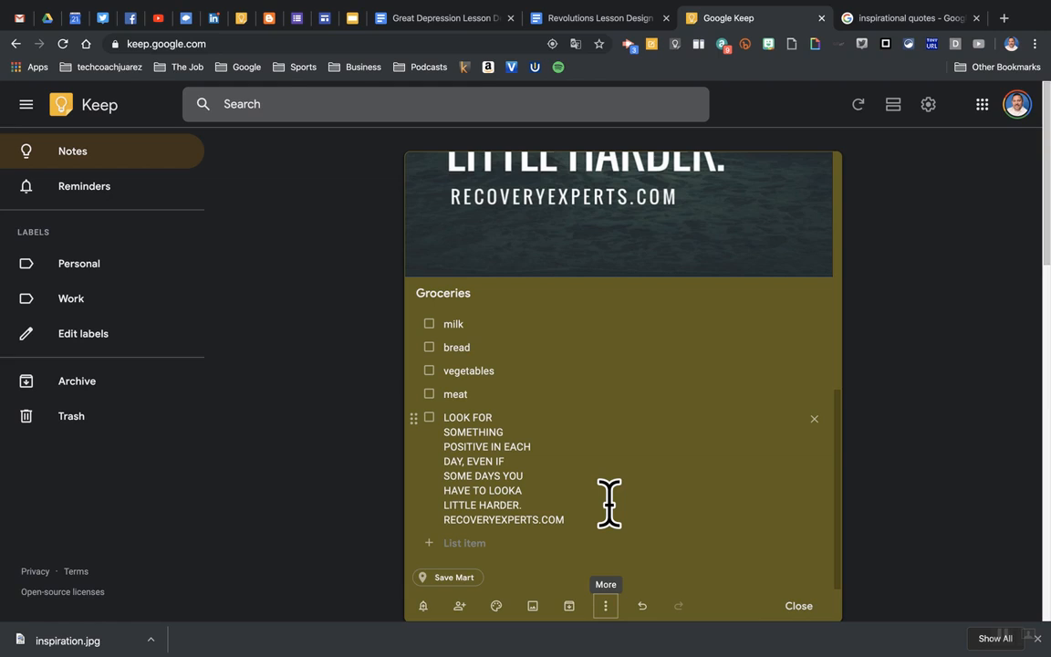
- Look at the additional actions available for the Groceries note, and close the note
{"action": "left_click", "coordinate": [606, 605]}
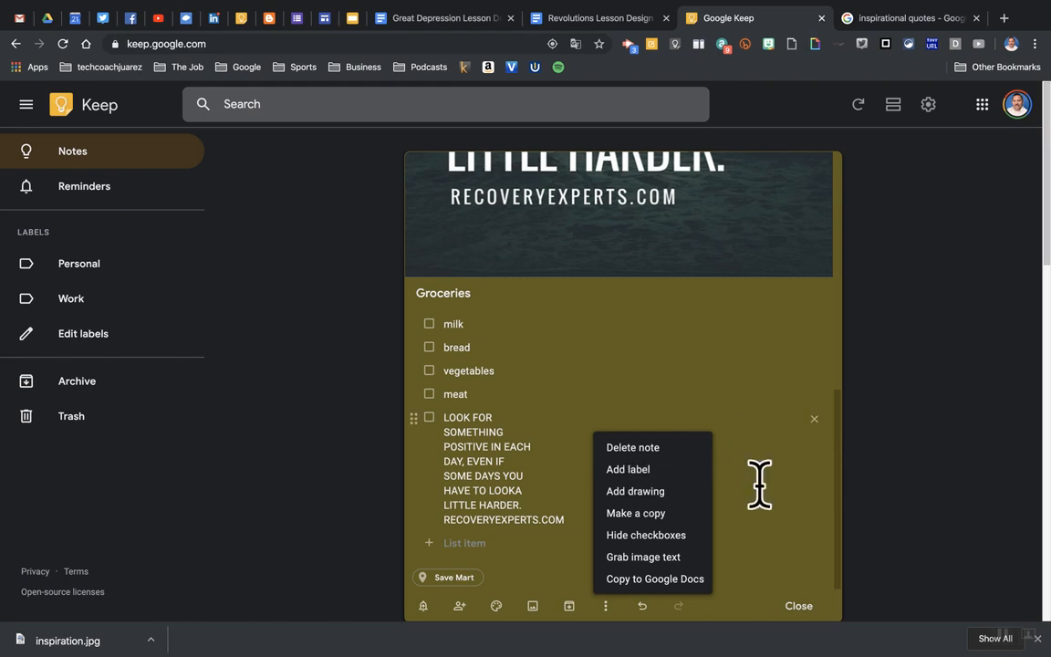
{"action": "scroll", "coordinate": [749, 527], "scroll_direction": "up", "scroll_amount": 1}
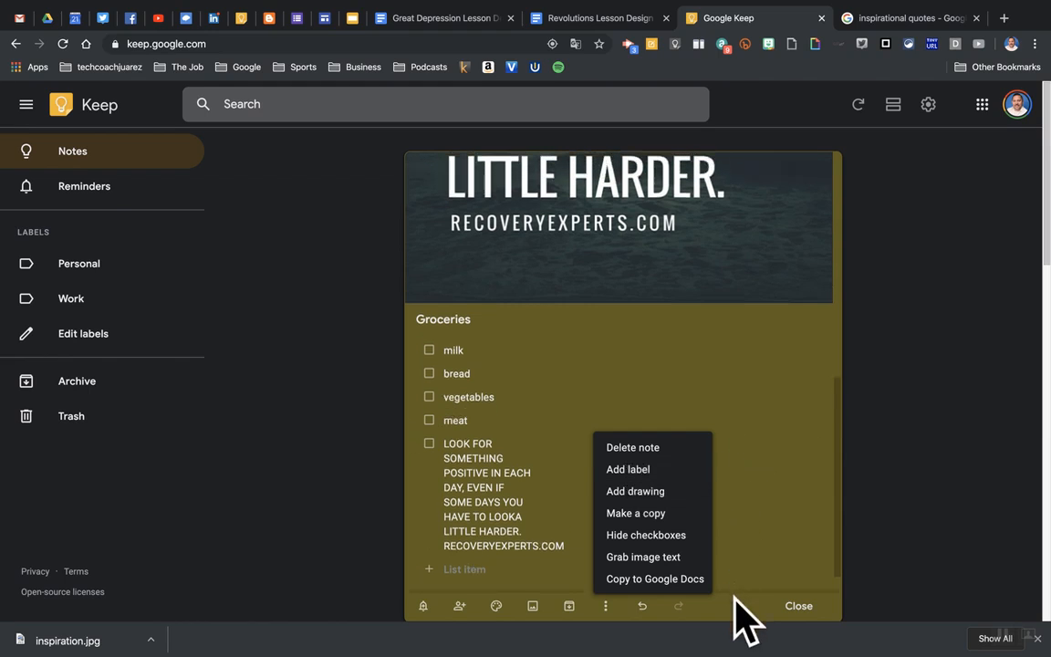
{"action": "scroll", "coordinate": [741, 453], "scroll_direction": "up", "scroll_amount": 4}
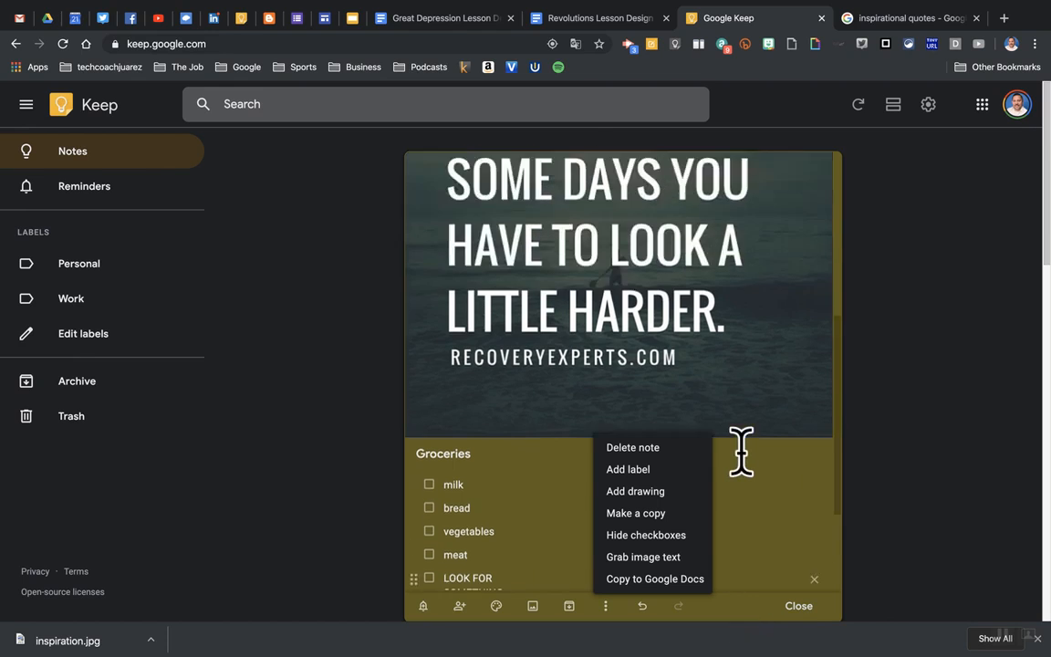
{"action": "left_click", "coordinate": [794, 606]}
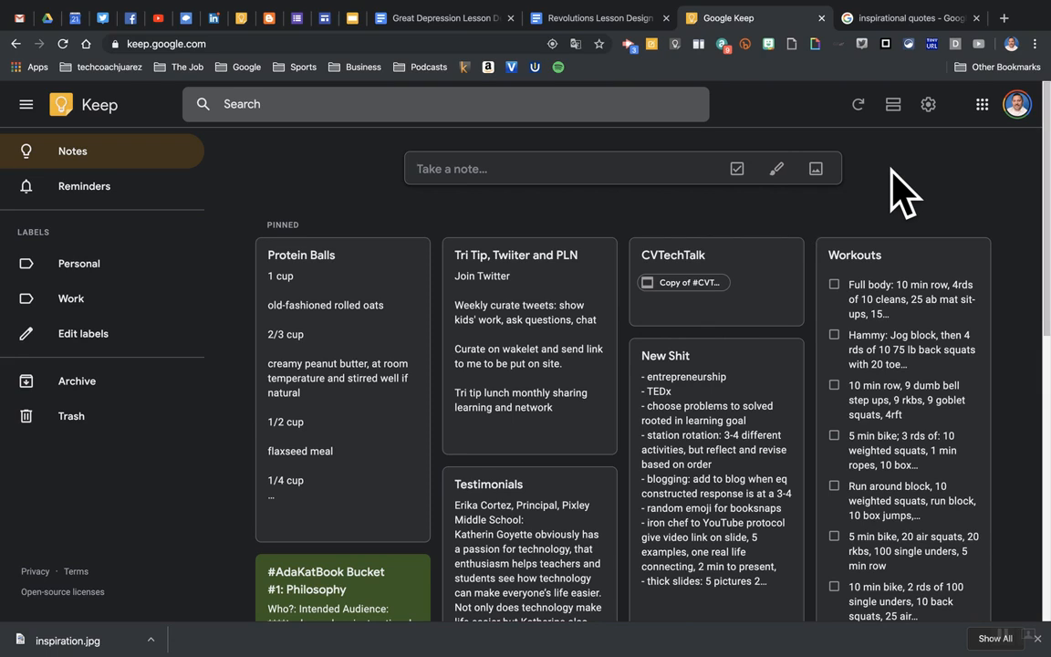
- Start a new drawing note, try the Square, Dots, Rules and None backgrounds, and settle on Rules
{"action": "left_click", "coordinate": [779, 171]}
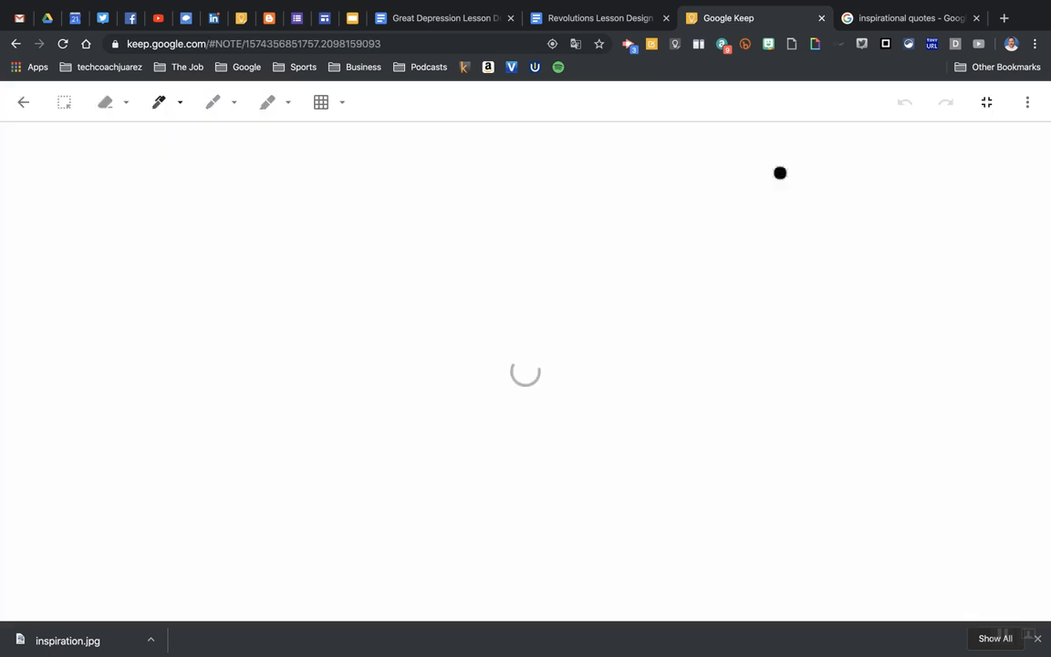
{"action": "left_click", "coordinate": [341, 105]}
{"action": "left_click", "coordinate": [233, 146]}
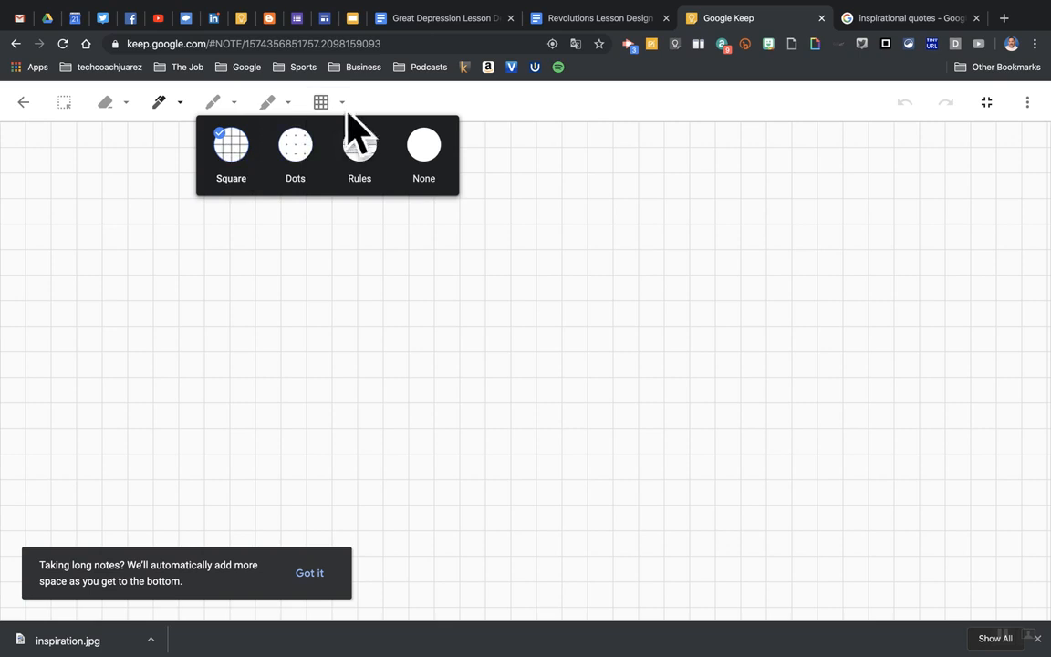
{"action": "left_click", "coordinate": [301, 154]}
{"action": "left_click", "coordinate": [361, 155]}
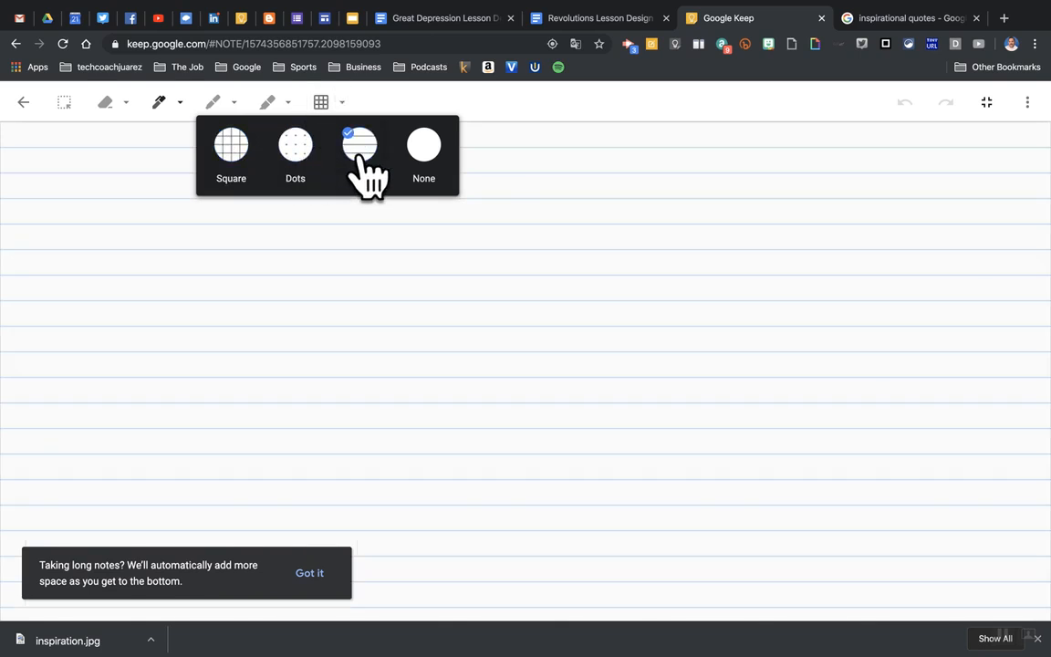
{"action": "left_click", "coordinate": [427, 156]}
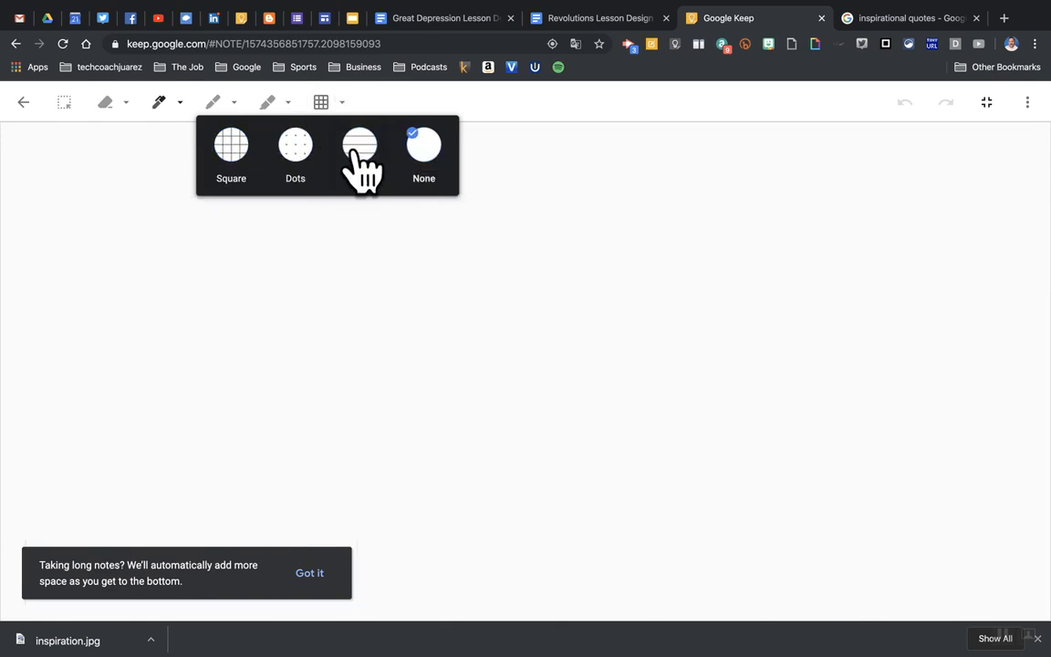
{"action": "left_click", "coordinate": [356, 151]}
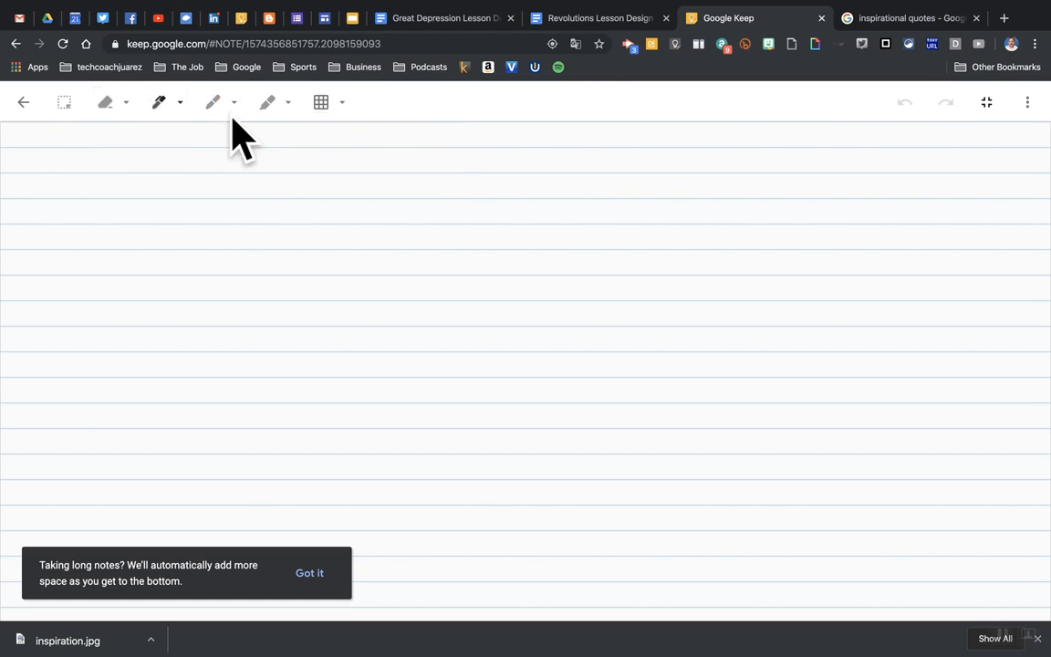
- Draw a freehand red scribble with the Marker on the ruled canvas, return to the note and close it
{"action": "left_click", "coordinate": [213, 103]}
{"action": "mouse_move", "coordinate": [163, 194]}
{"action": "left_mouse_down"}
{"action": "mouse_move", "coordinate": [244, 206]}
{"action": "mouse_move", "coordinate": [127, 282]}
{"action": "mouse_move", "coordinate": [230, 299]}
{"action": "left_mouse_up"}
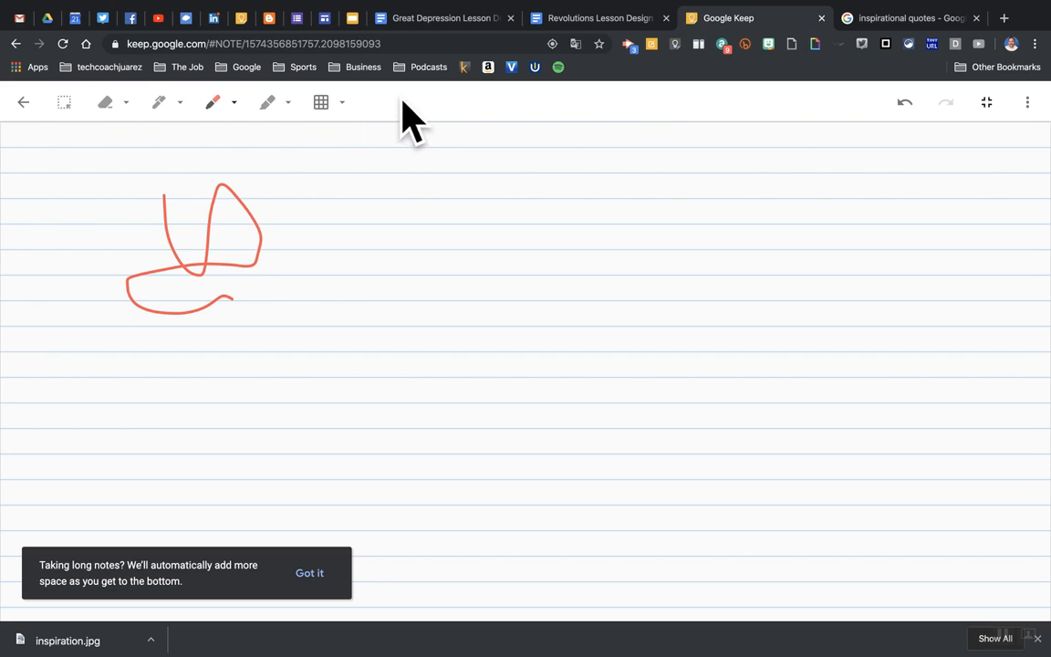
{"action": "left_click", "coordinate": [23, 103]}
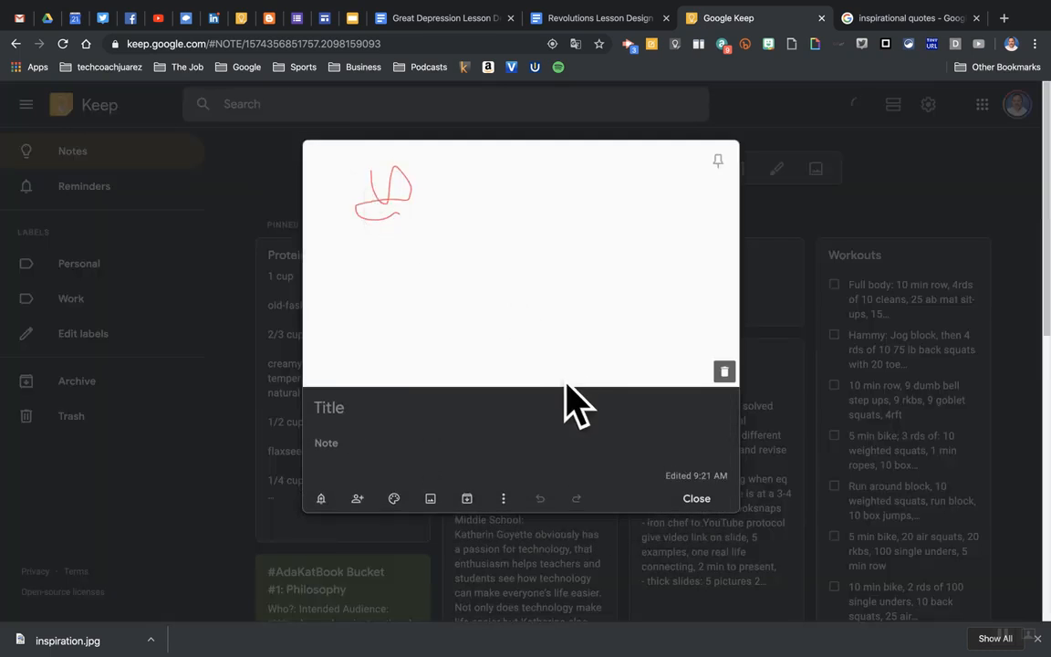
{"action": "left_click", "coordinate": [696, 499]}
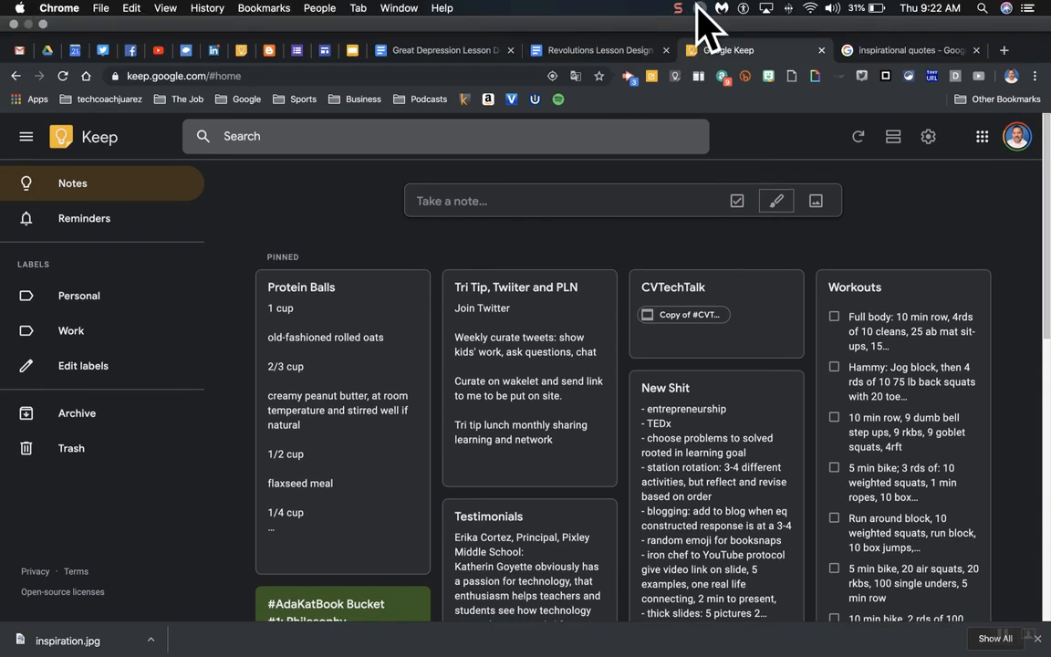
{"action": "left_click", "coordinate": [679, 8]}
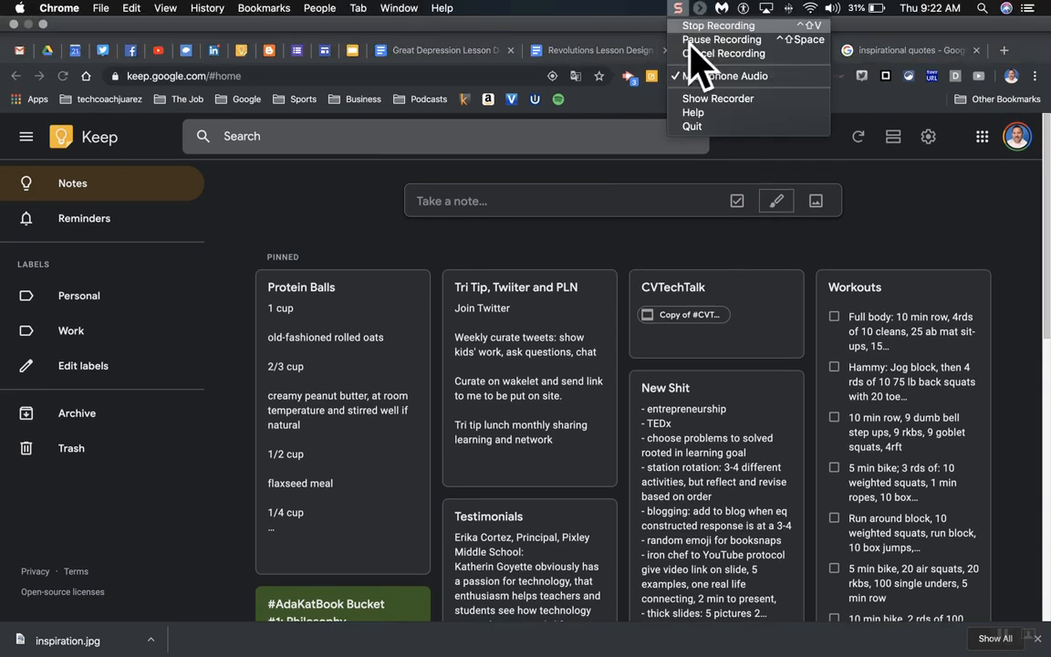